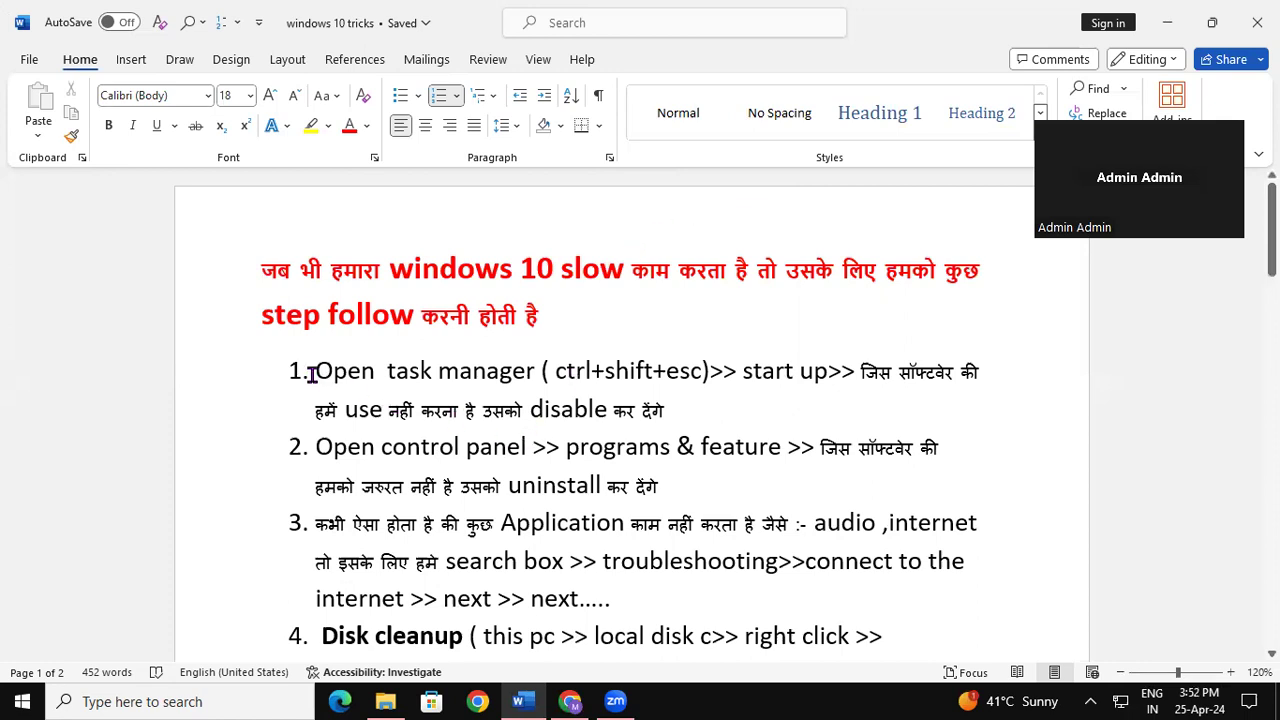
drag(313, 370, 676, 451)
click(637, 490)
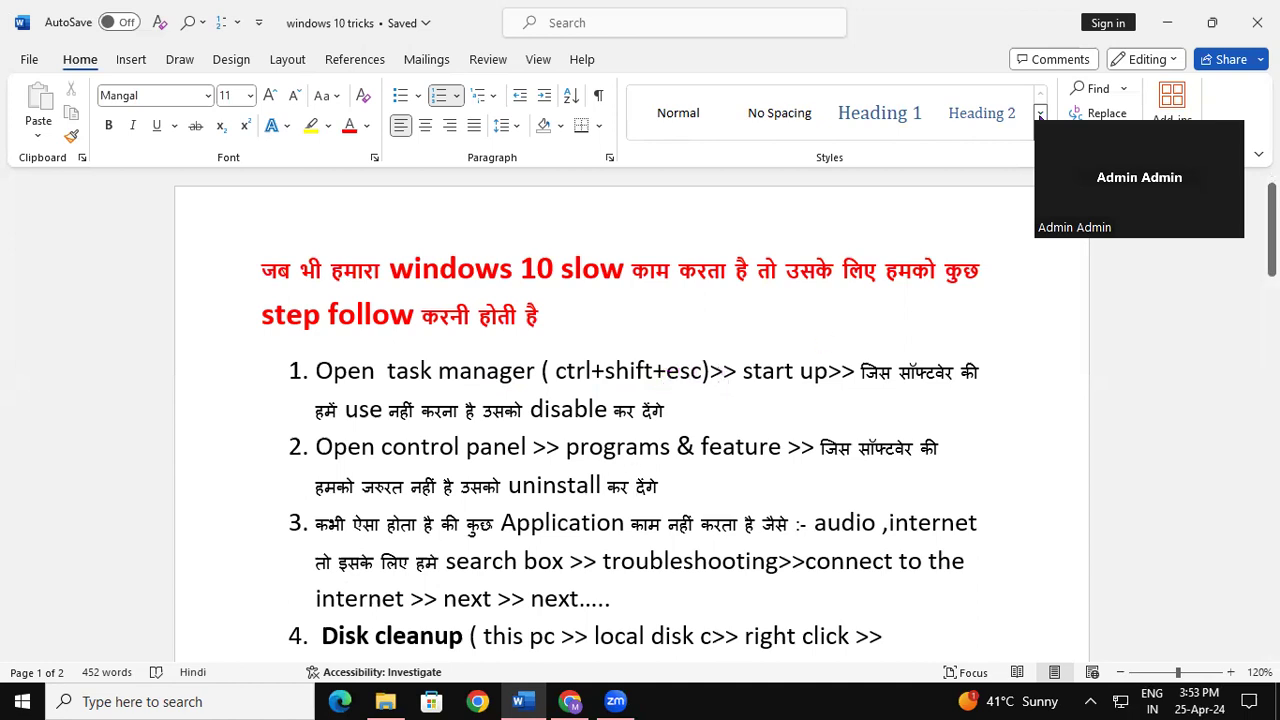
Minimize the windows 10 tricks document and the USB drive window to show the desktop.
click(1164, 22)
click(1166, 18)
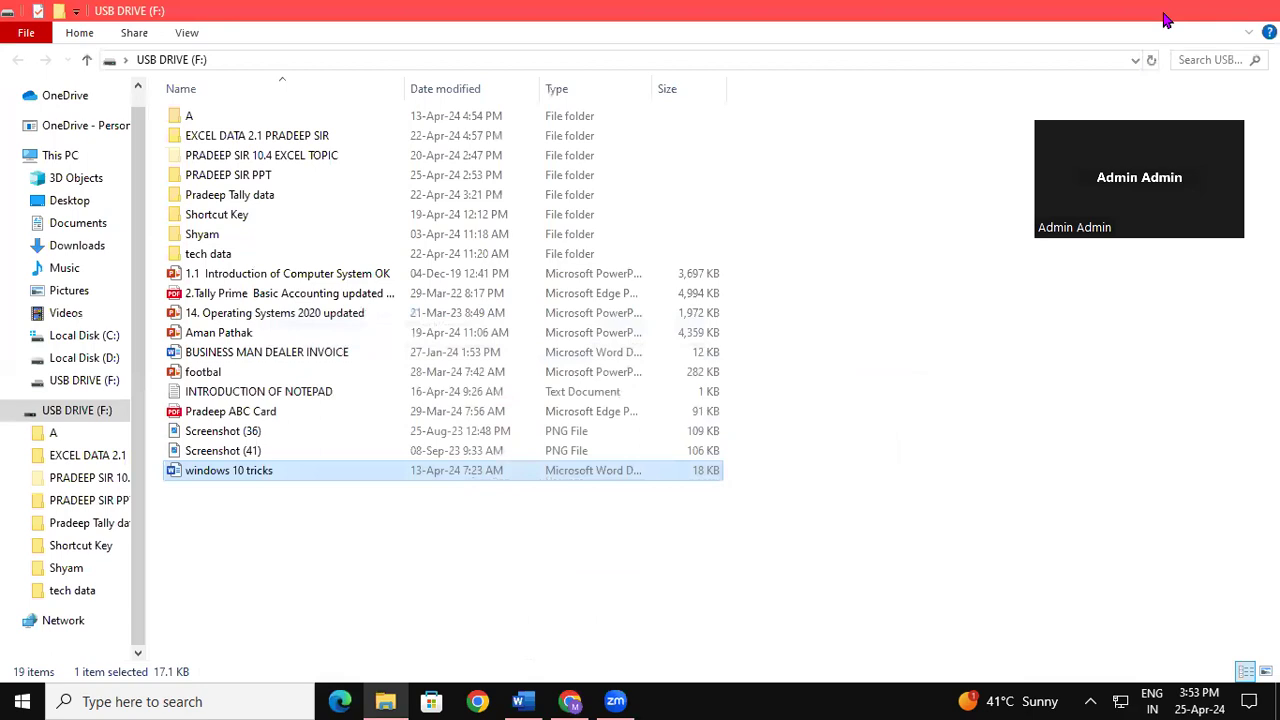
click(1166, 18)
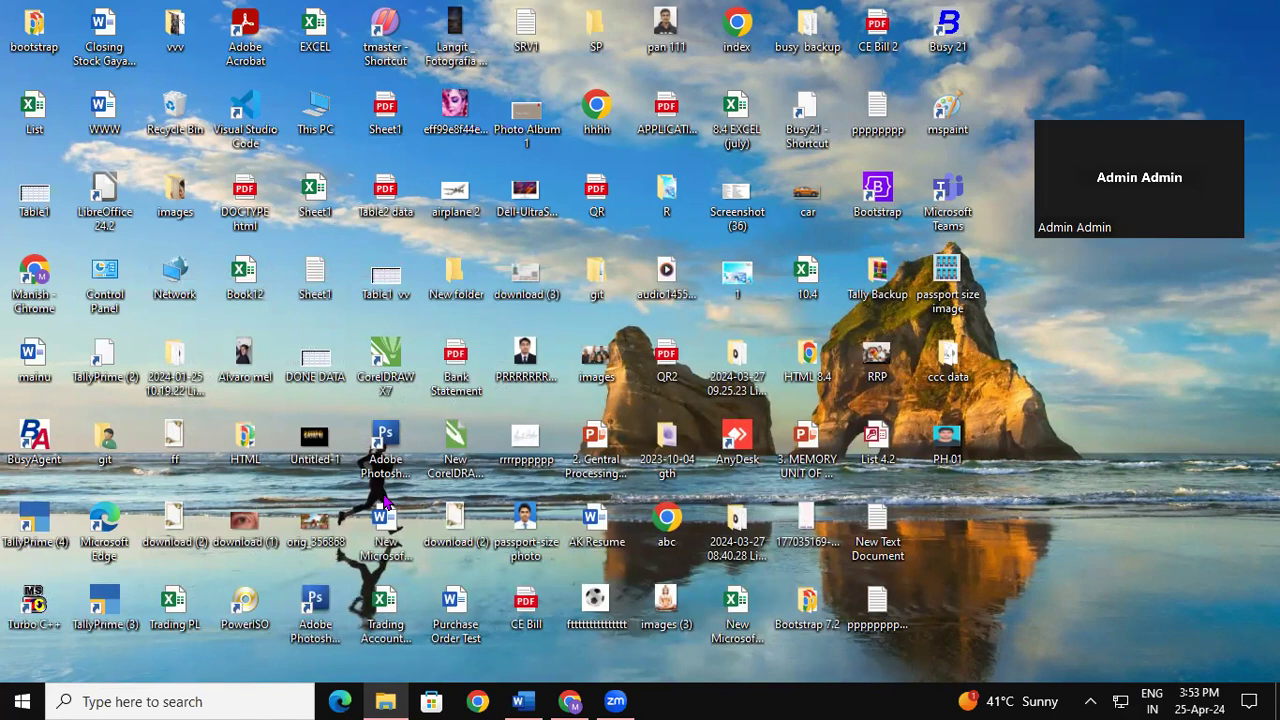
Open Task Manager, maximize it and show the list of startup programs.
key(ctrl+shift+Escape)
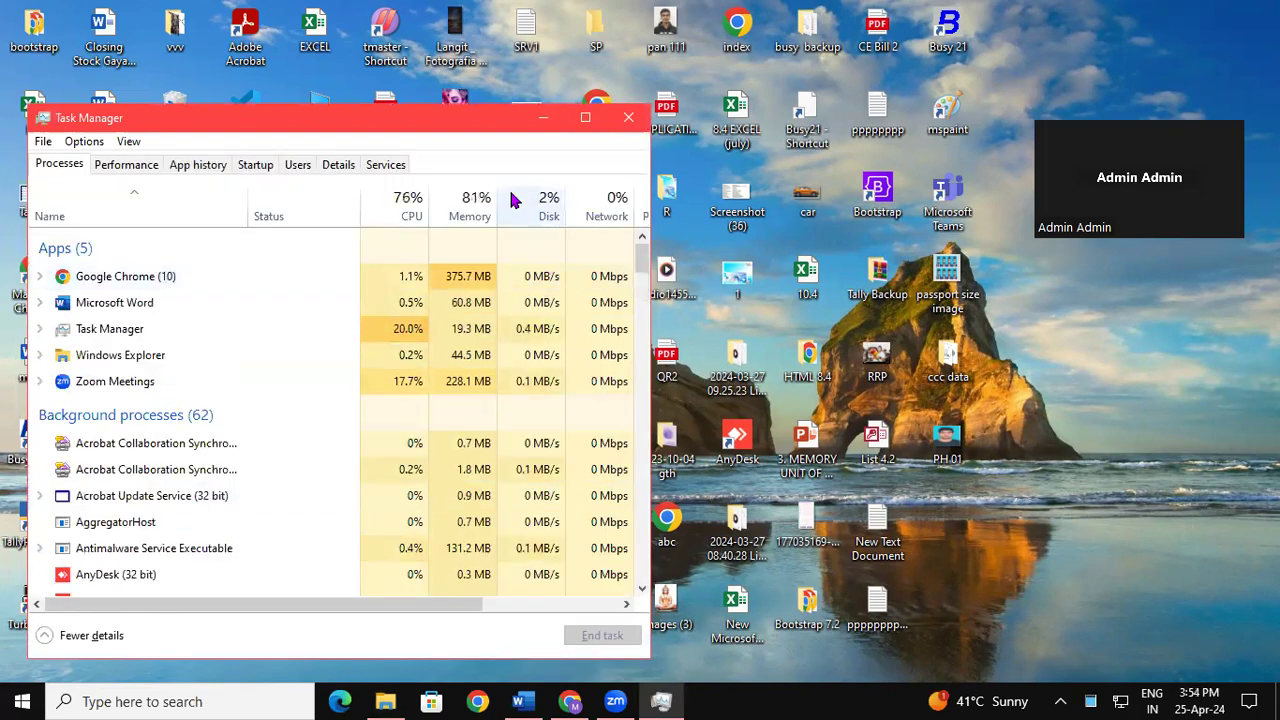
click(585, 118)
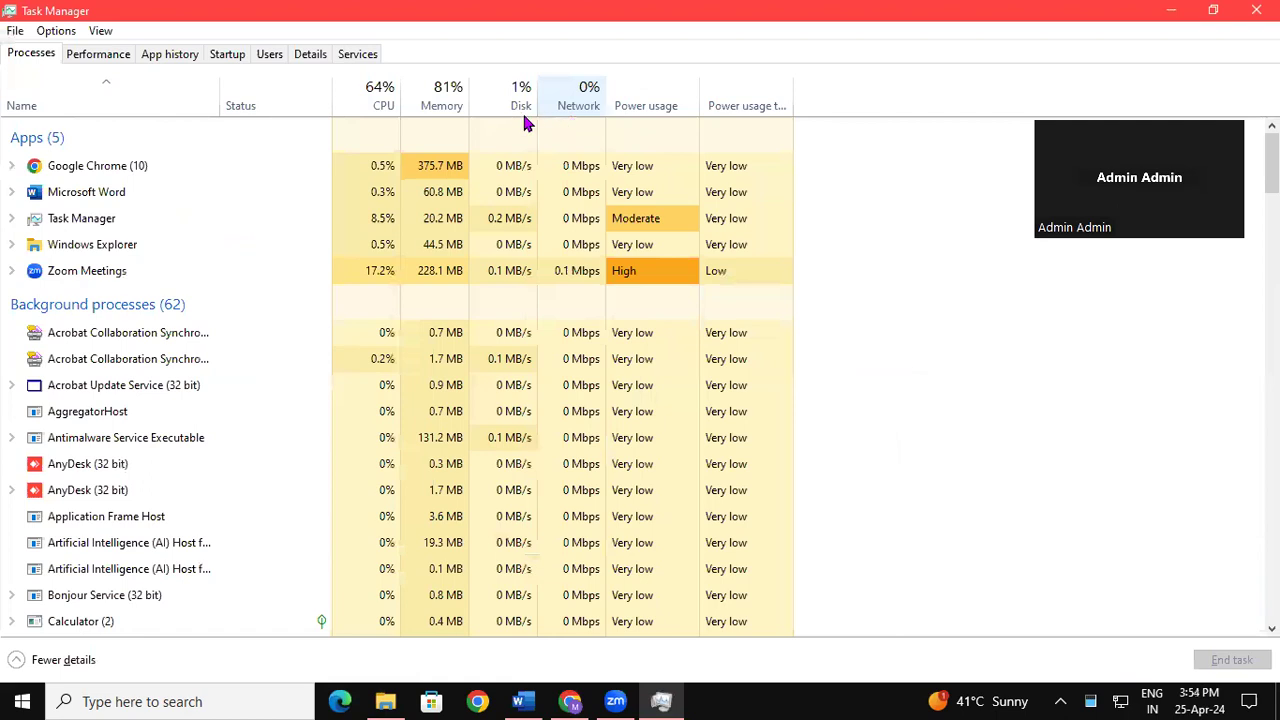
click(229, 55)
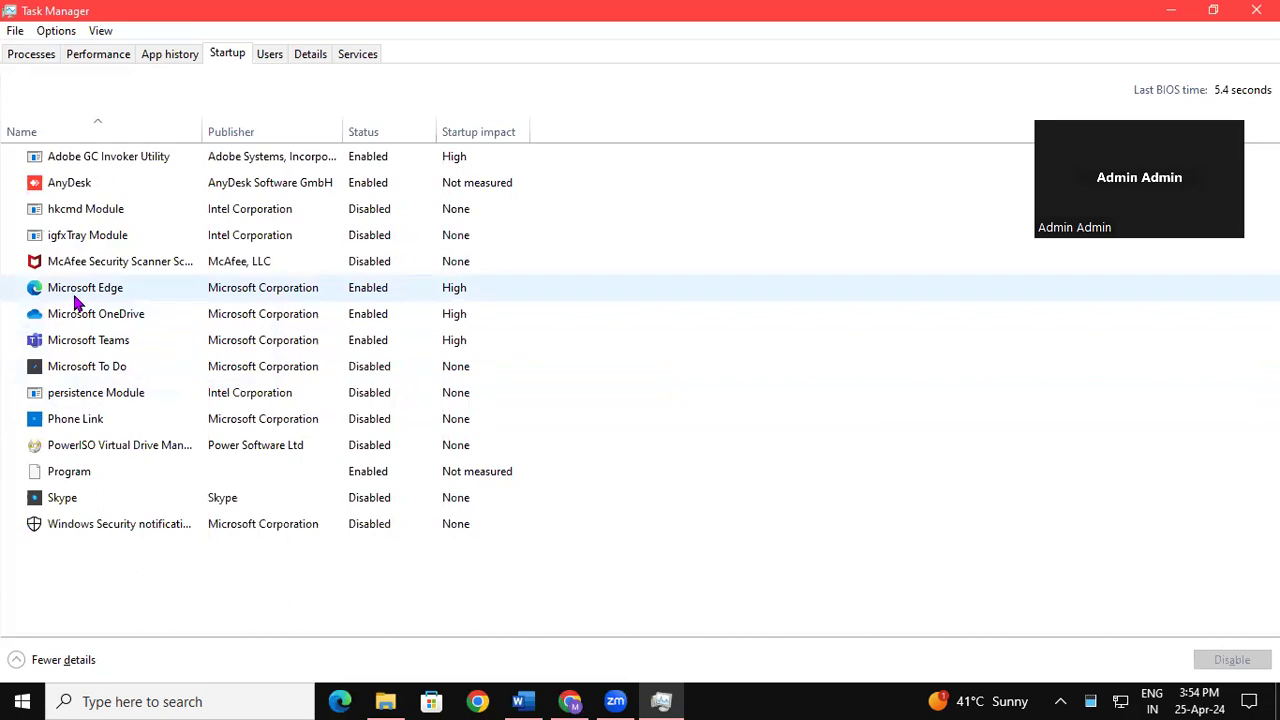
Disable Microsoft Edge as a startup program and enable it again.
click(155, 297)
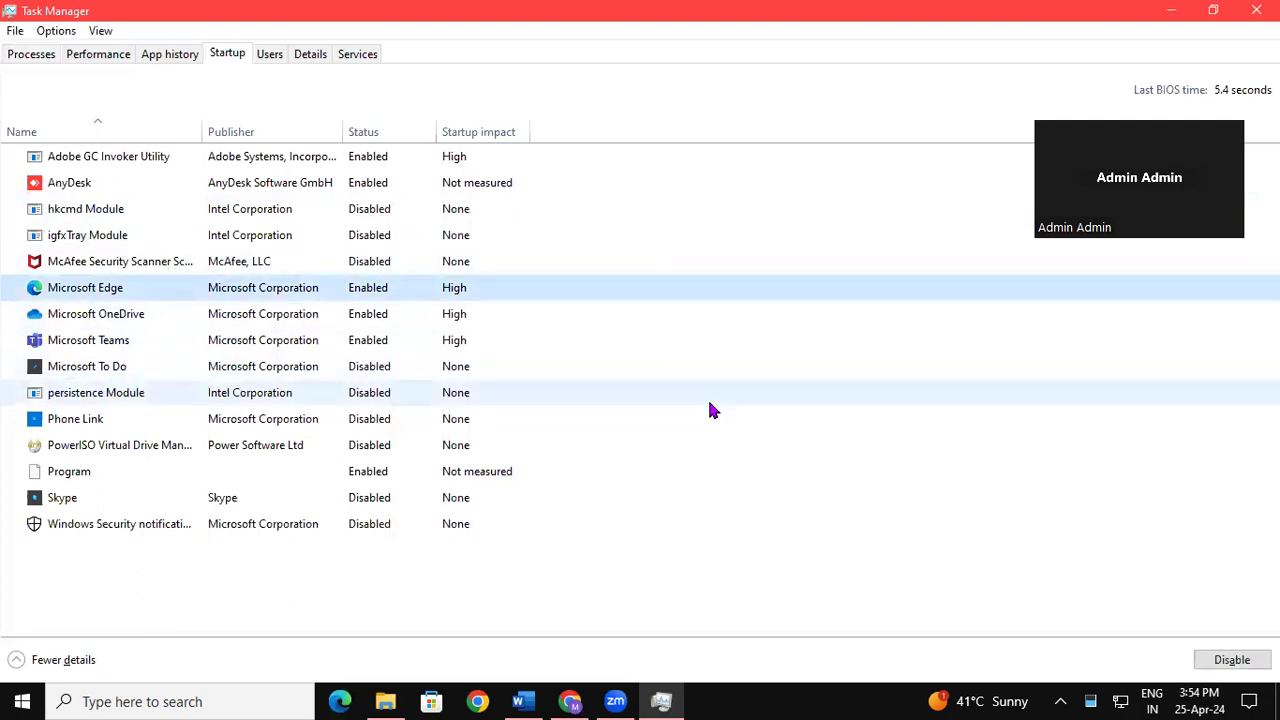
click(1232, 662)
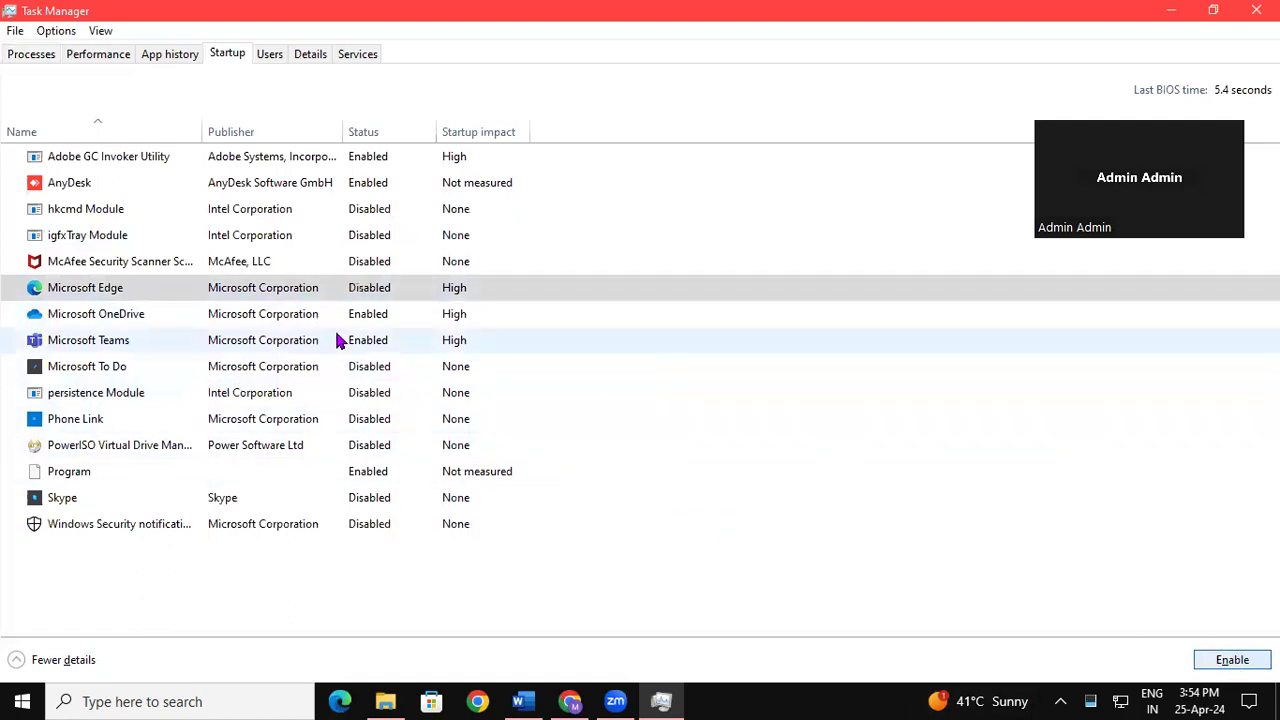
click(1232, 660)
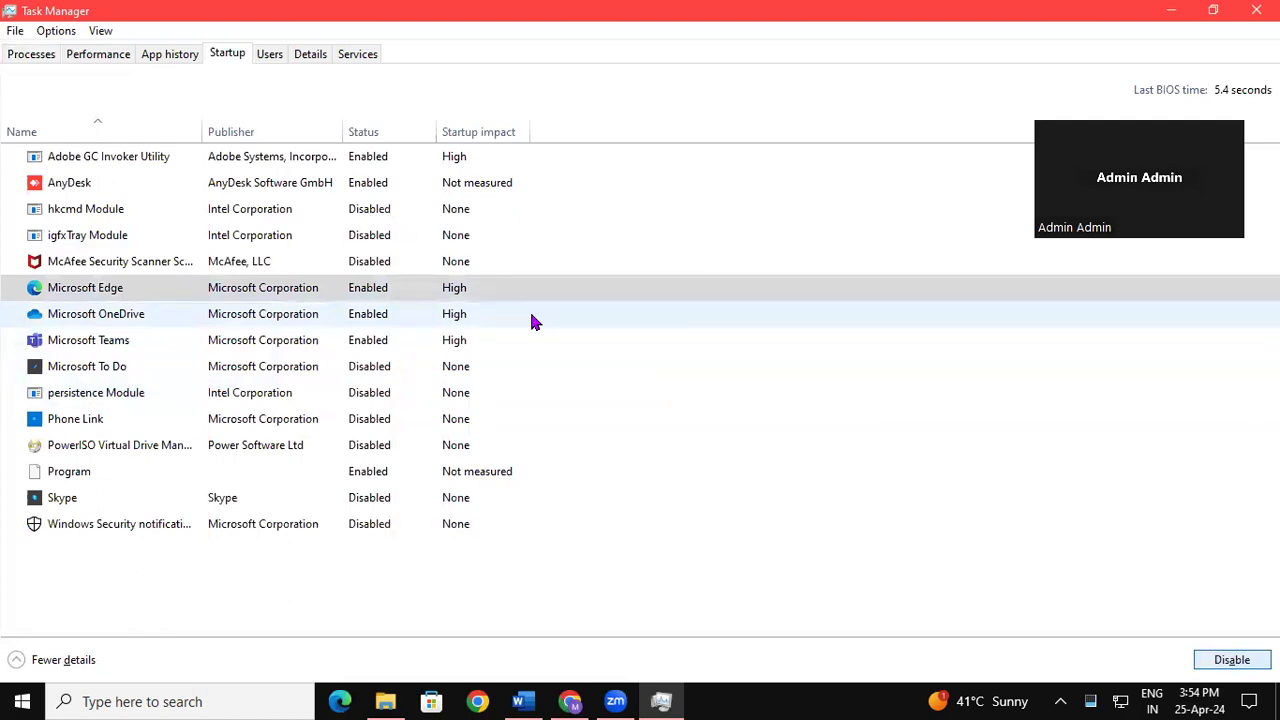
Examine the performance graphs of Disk 0 and the Ethernet 4 adapter, and close Task Manager.
click(96, 55)
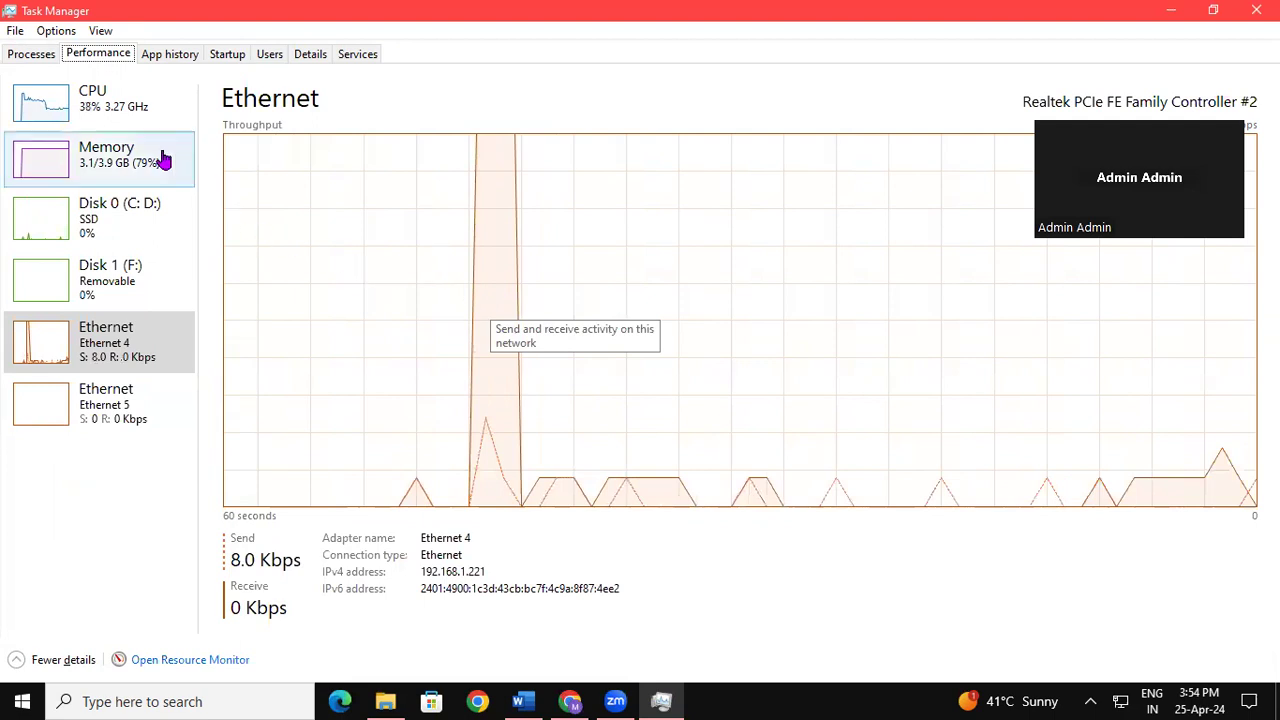
click(113, 216)
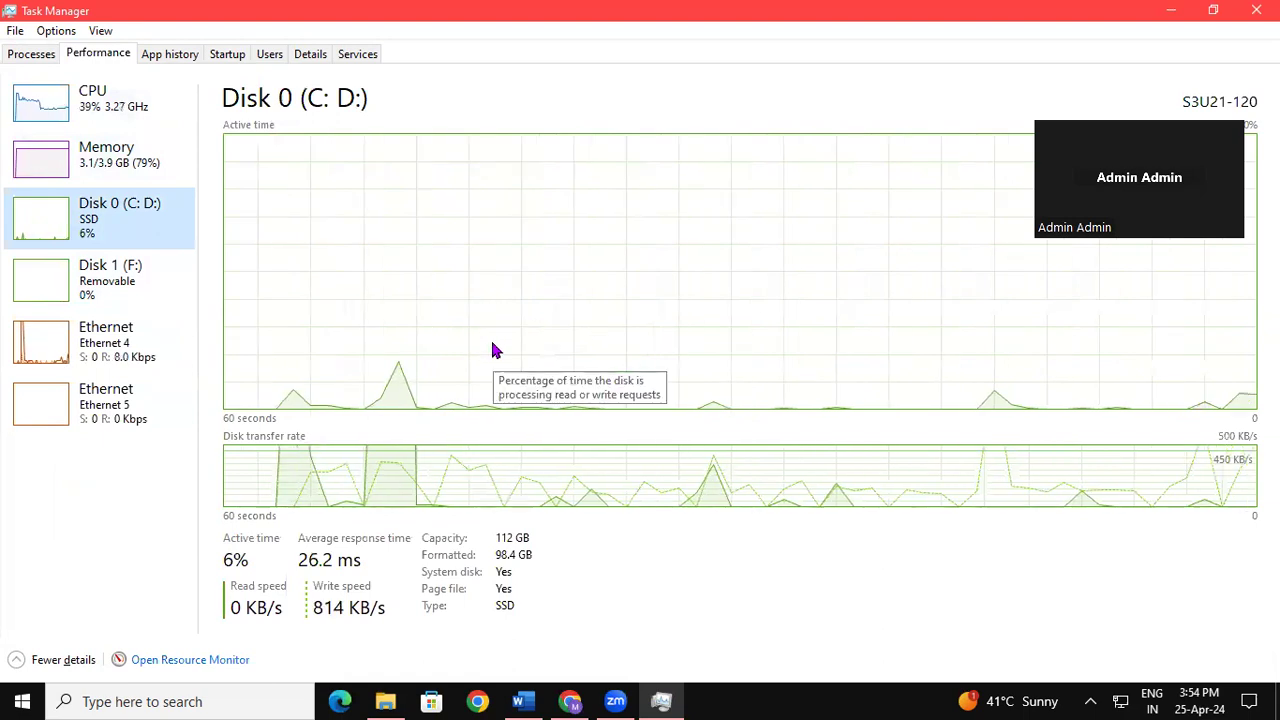
click(114, 340)
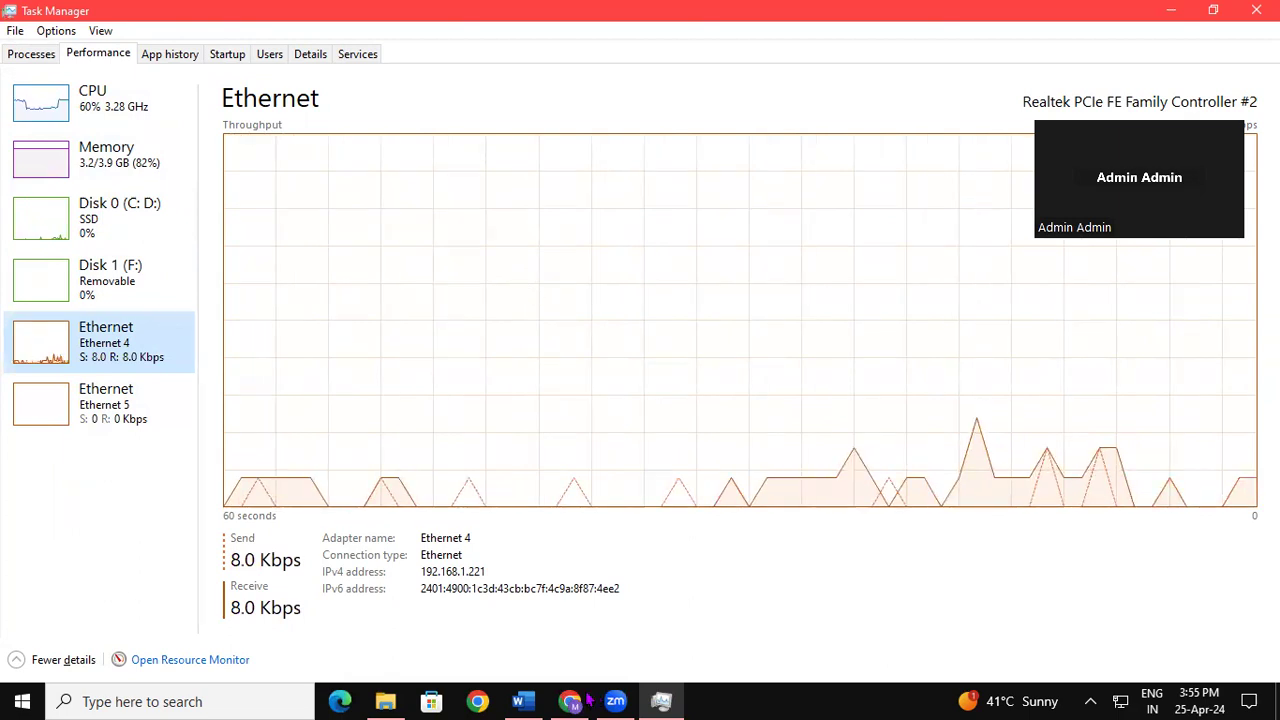
key(alt+F4)
drag(314, 449, 373, 455)
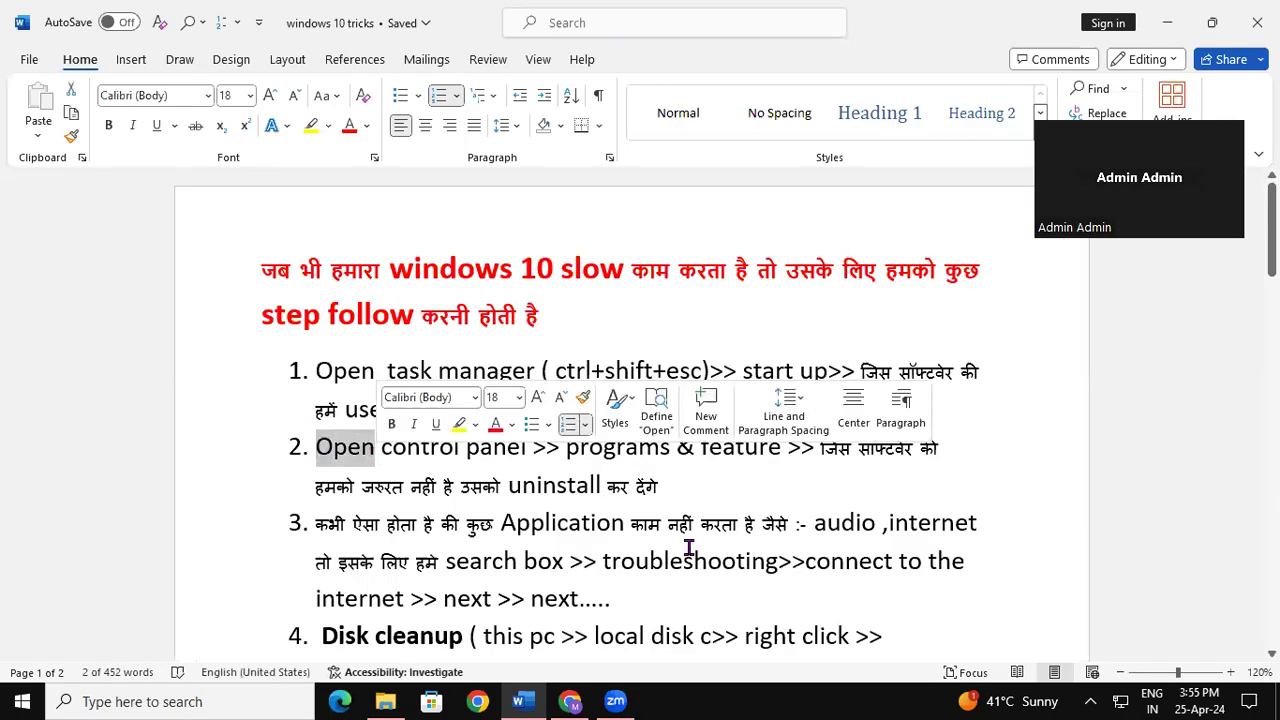
click(704, 502)
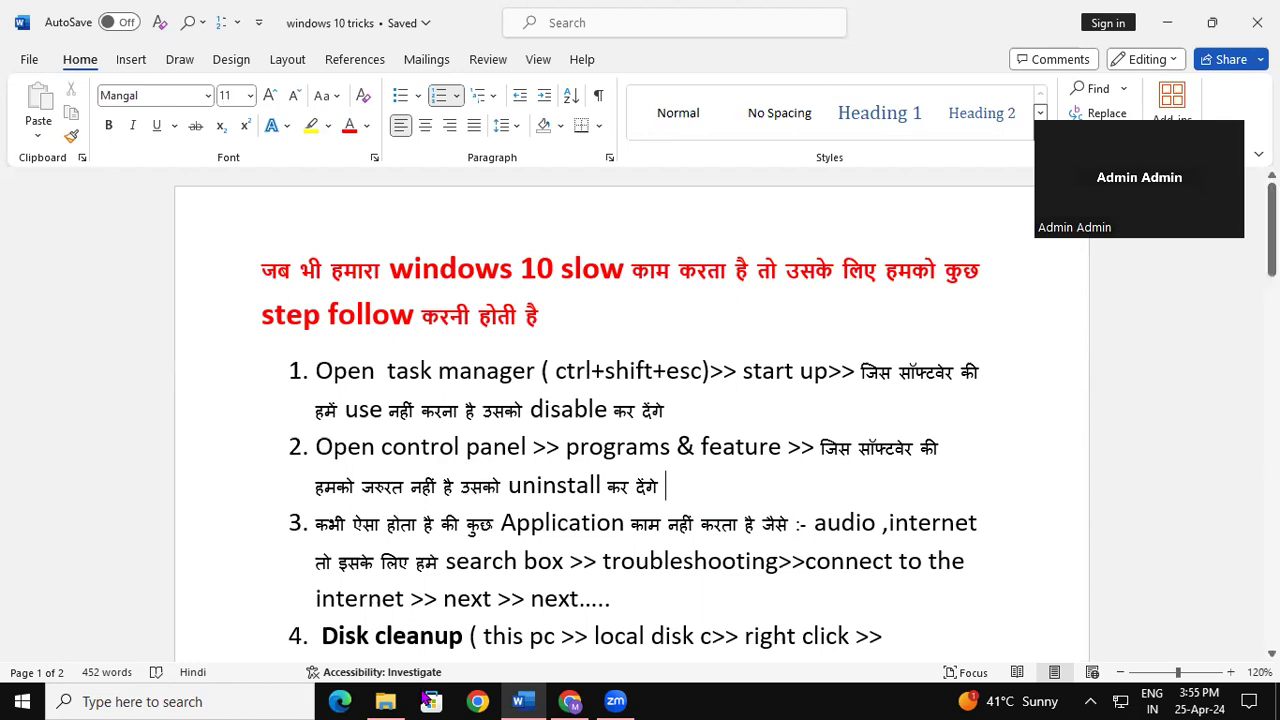
Search Windows for "control" and open Control Panel.
click(173, 700)
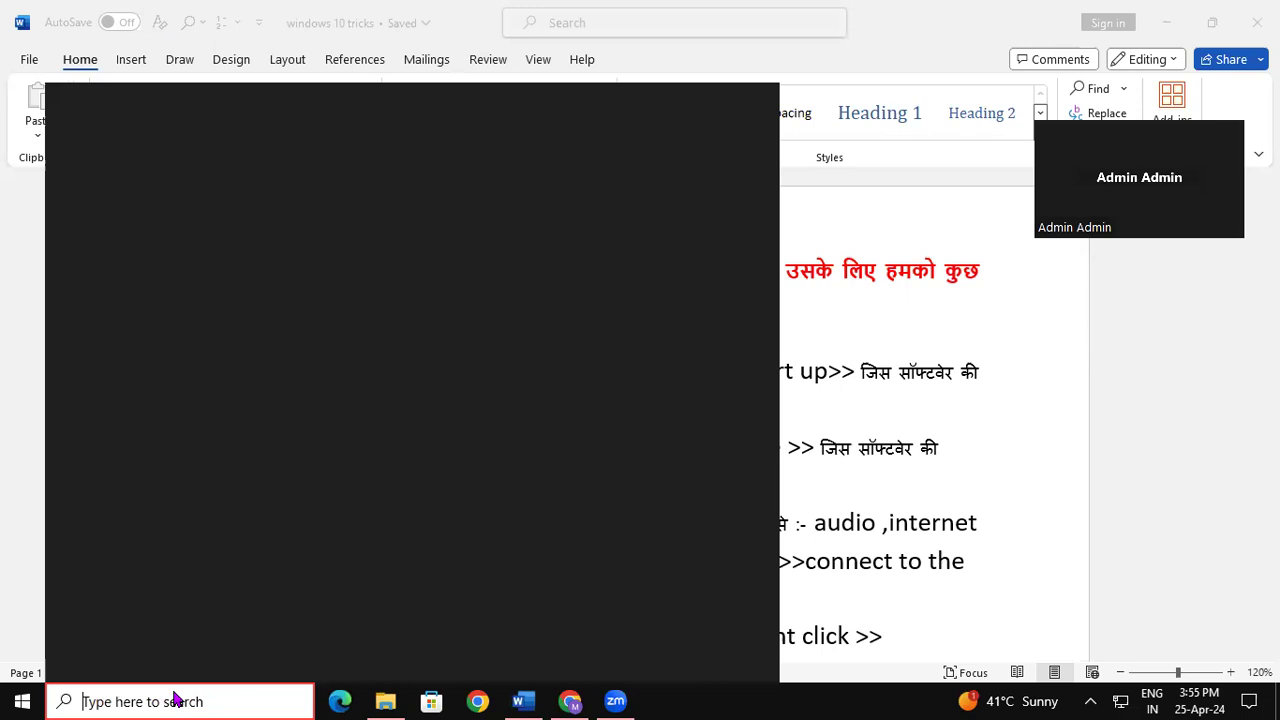
text(control)
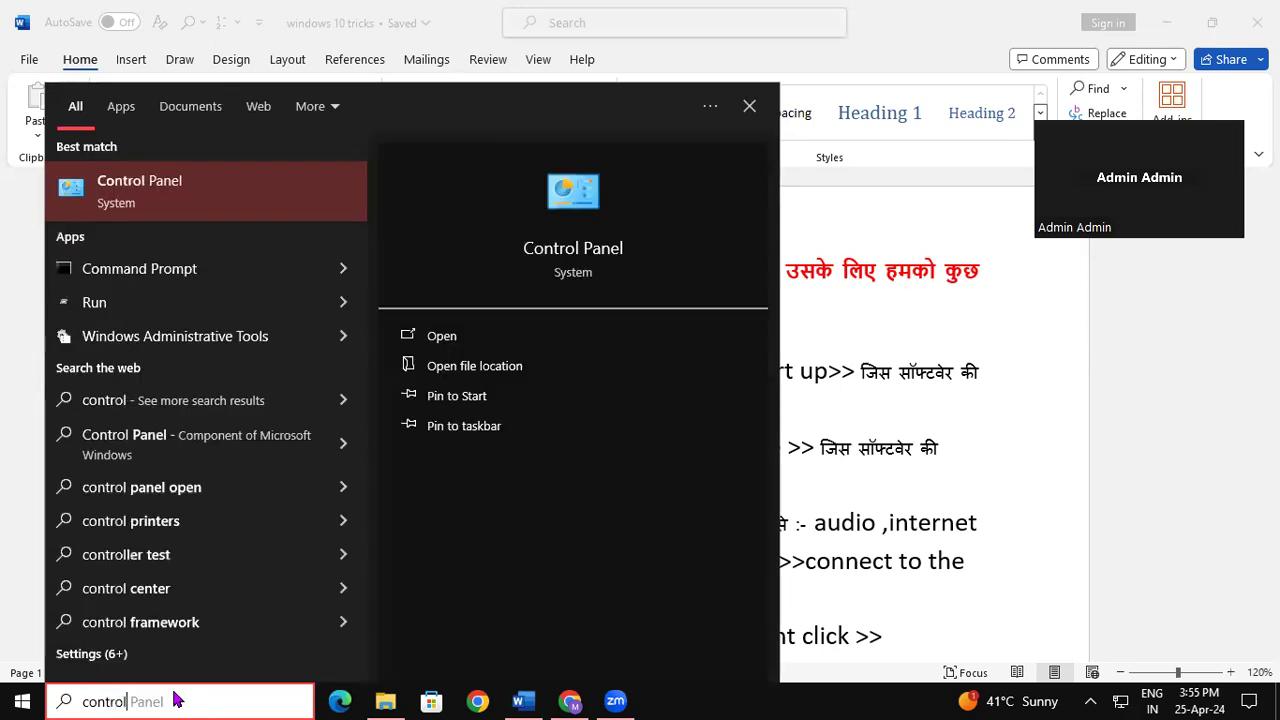
key(Return)
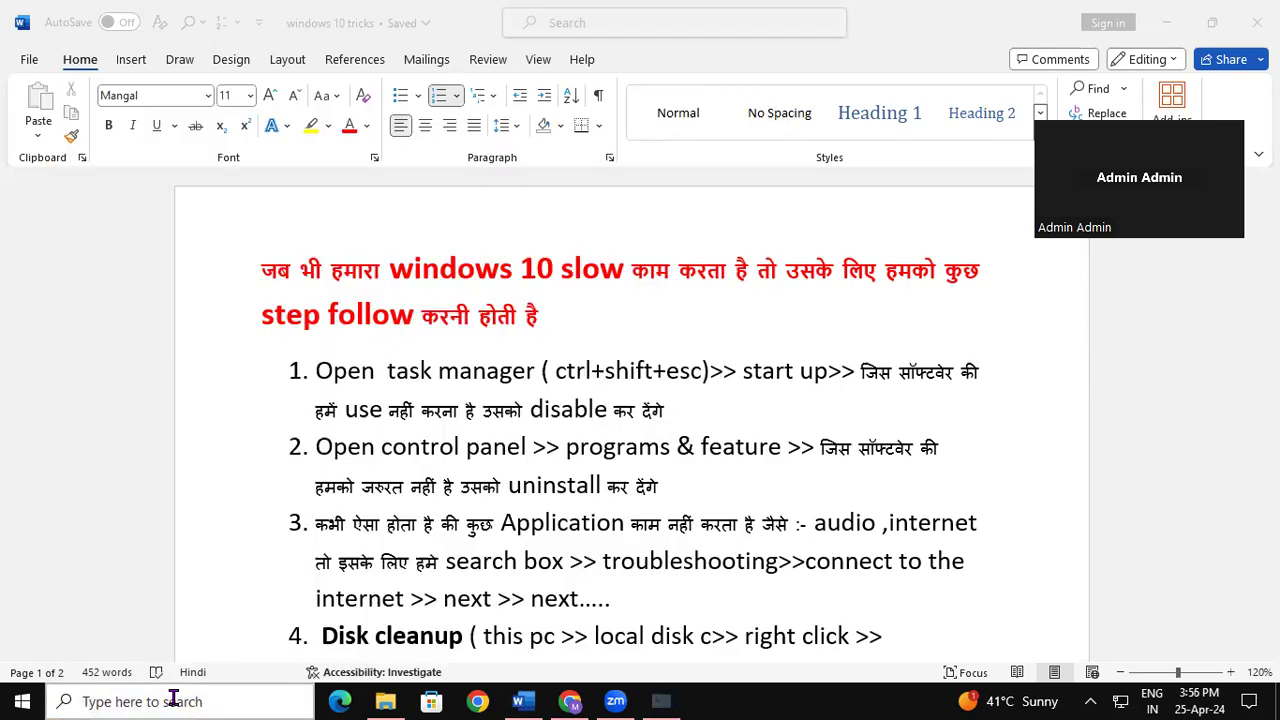
Switch the Control Panel view from categories to small icons.
click(948, 87)
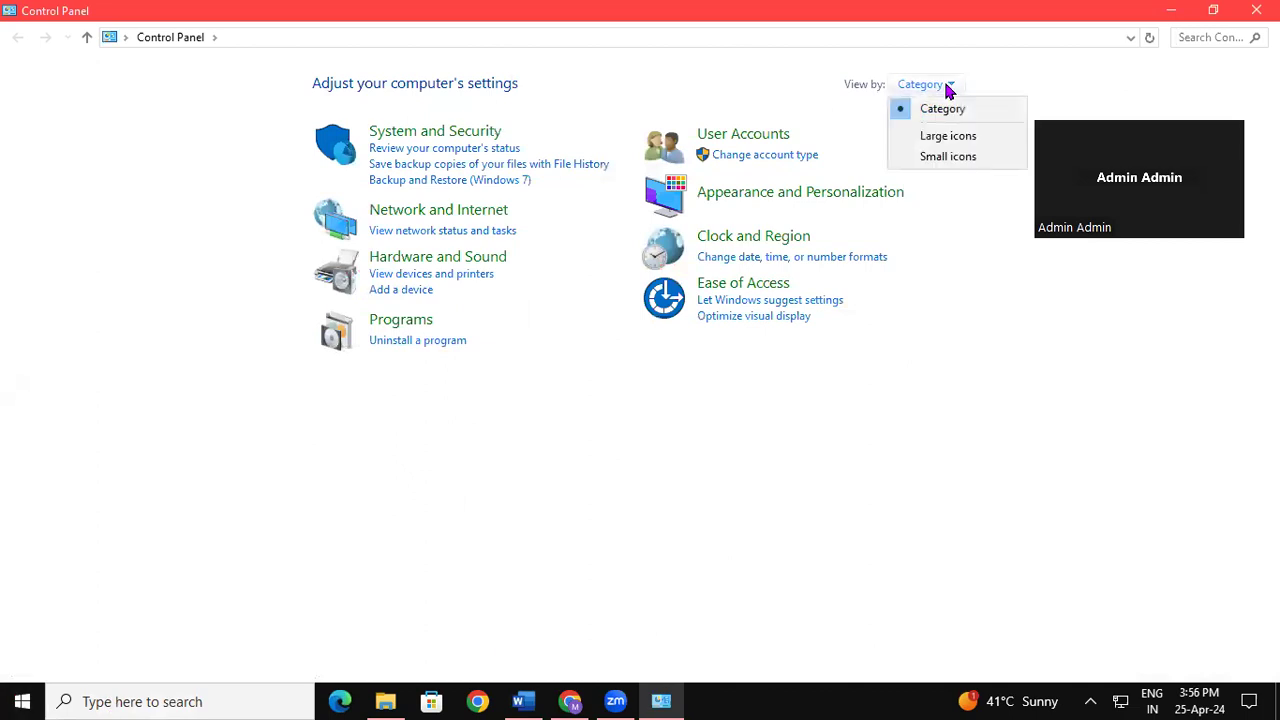
click(957, 160)
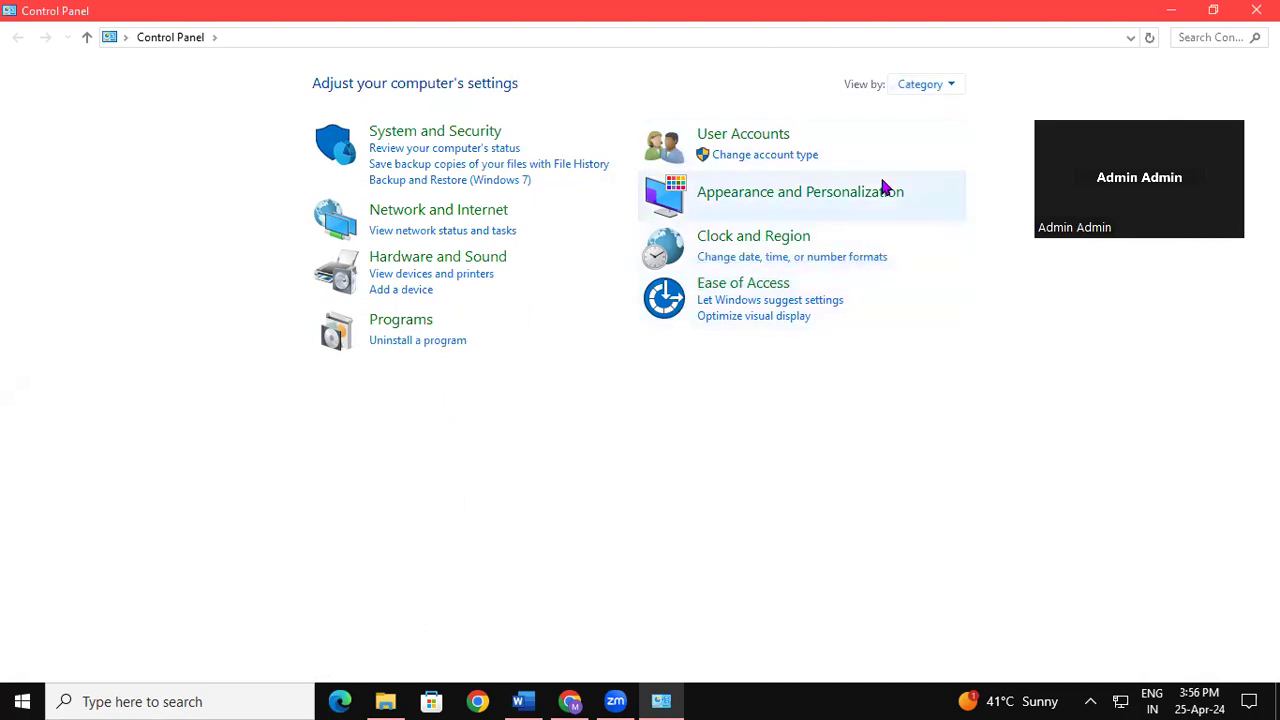
click(920, 86)
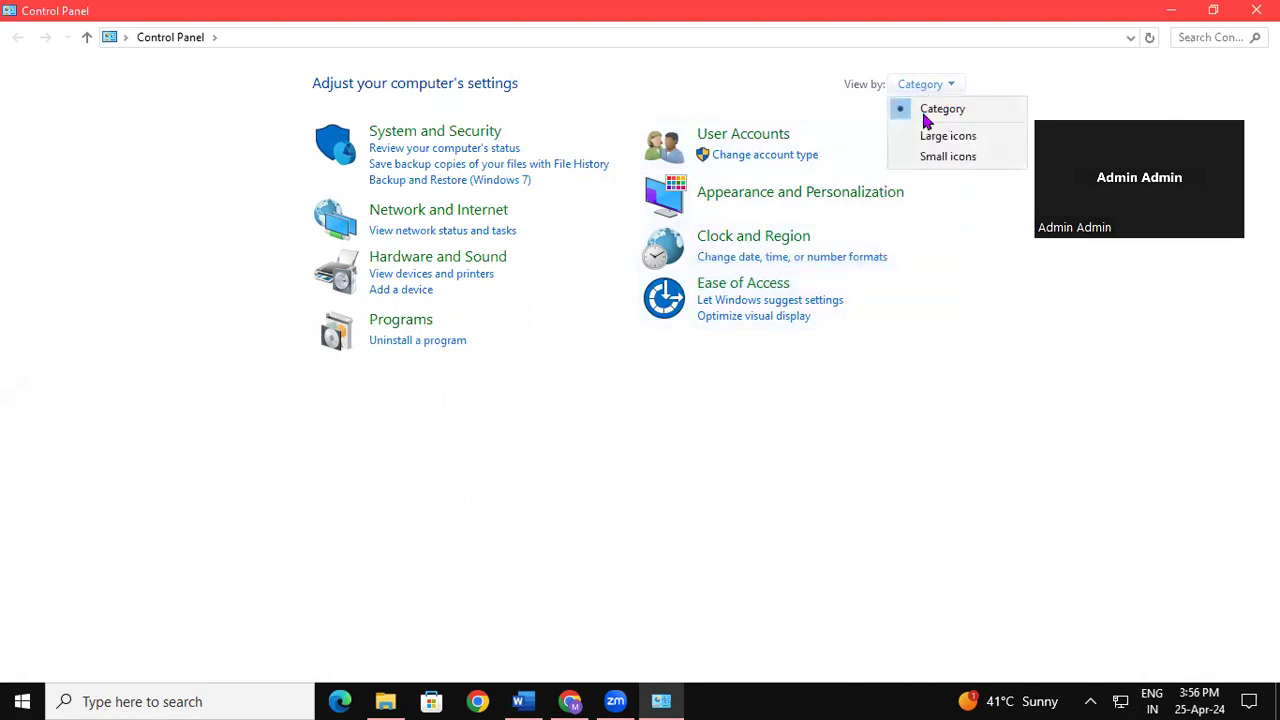
click(948, 157)
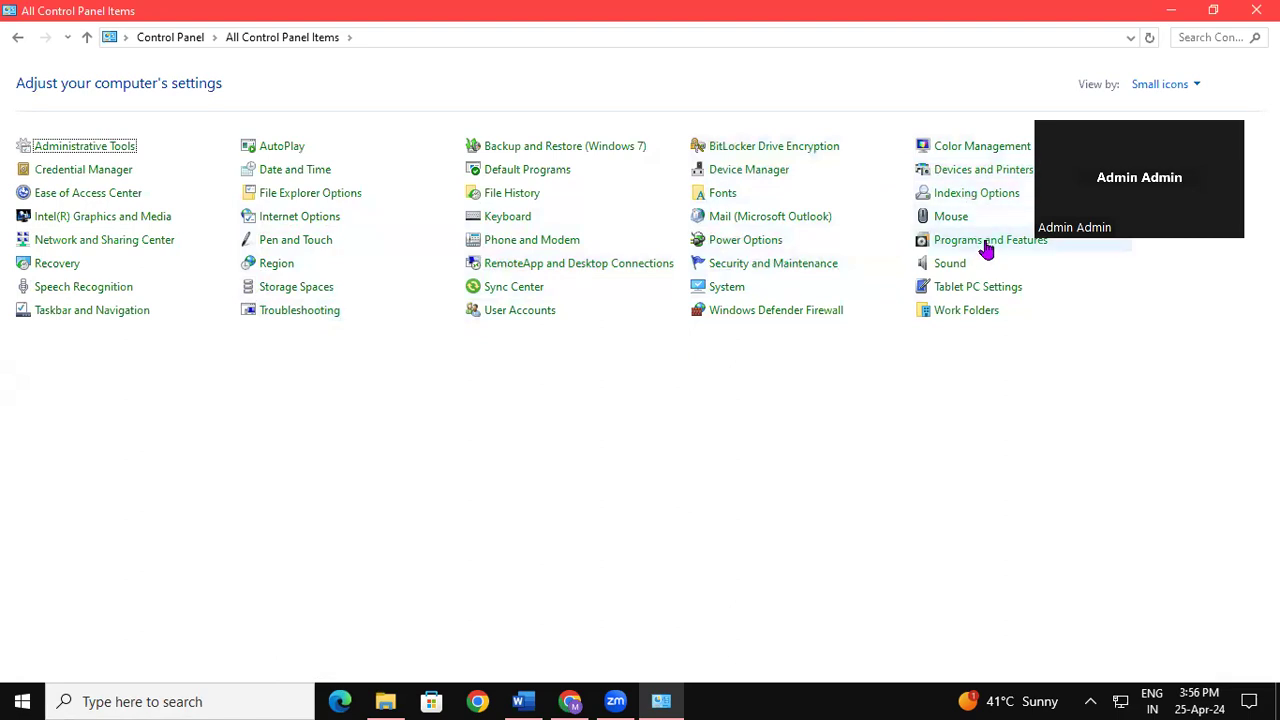
Display the Control Panel items as large icons and open Programs and Features.
click(1186, 90)
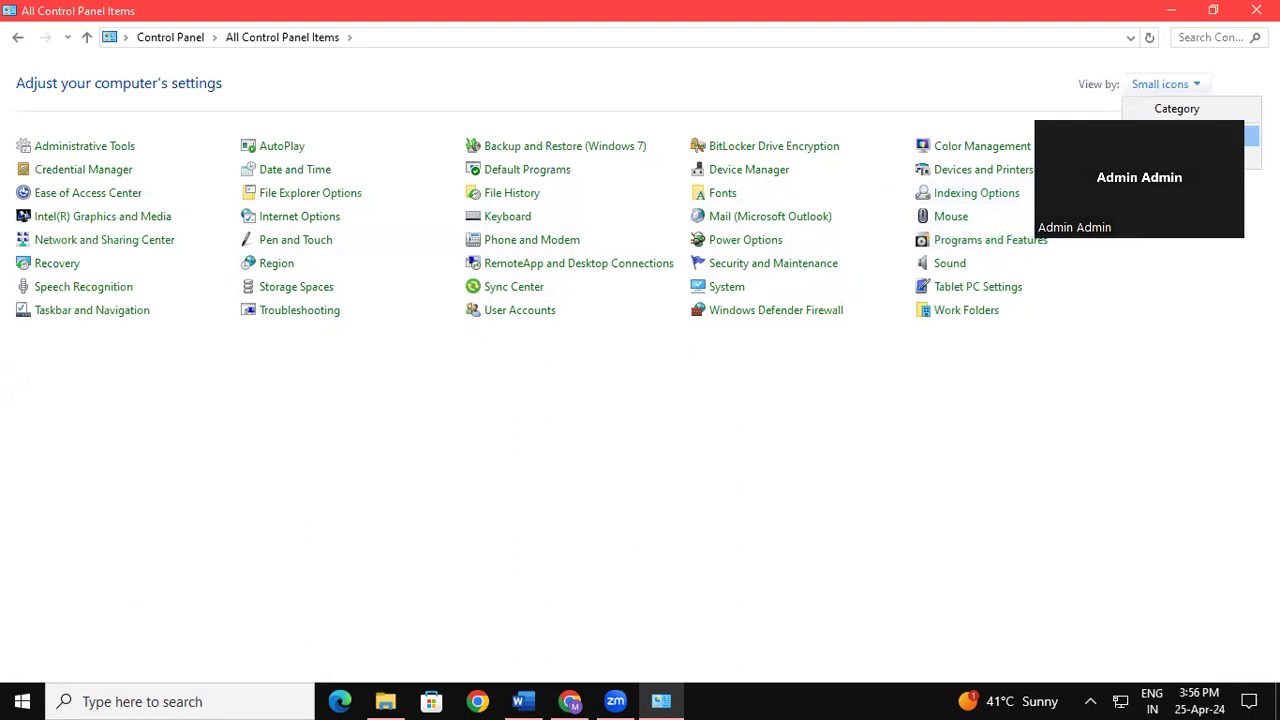
click(1176, 136)
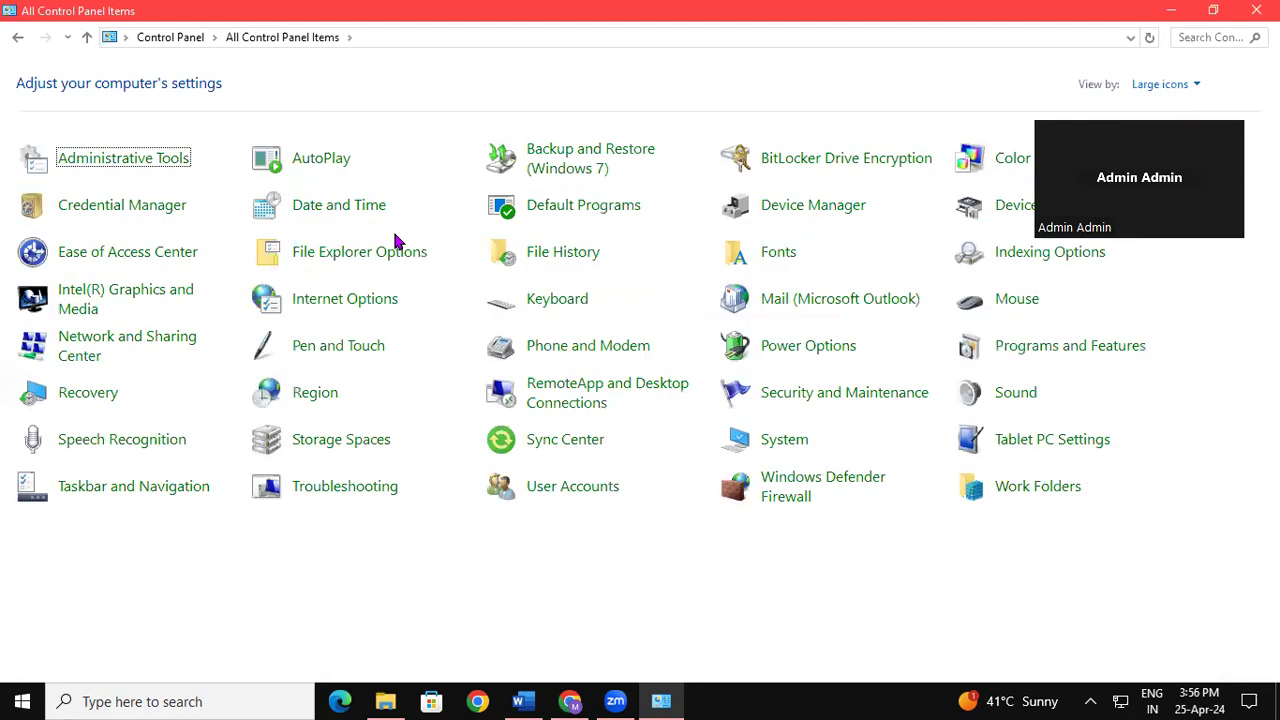
click(1035, 358)
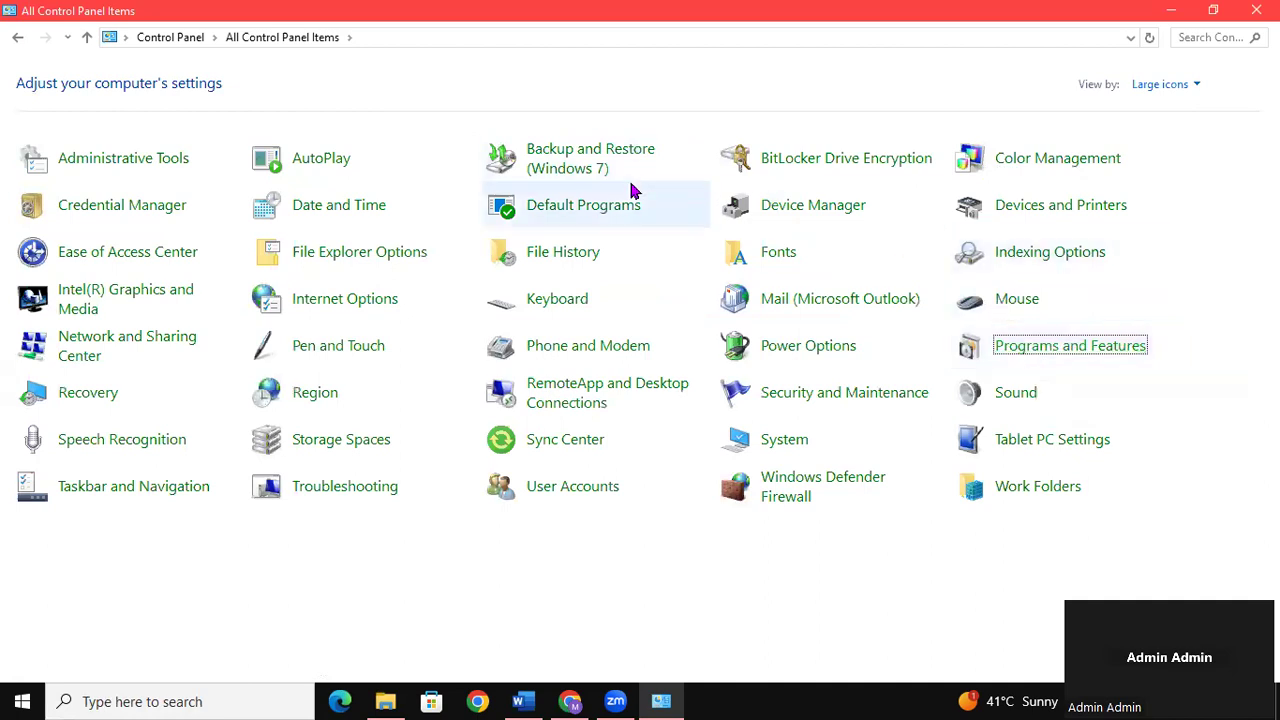
click(1052, 356)
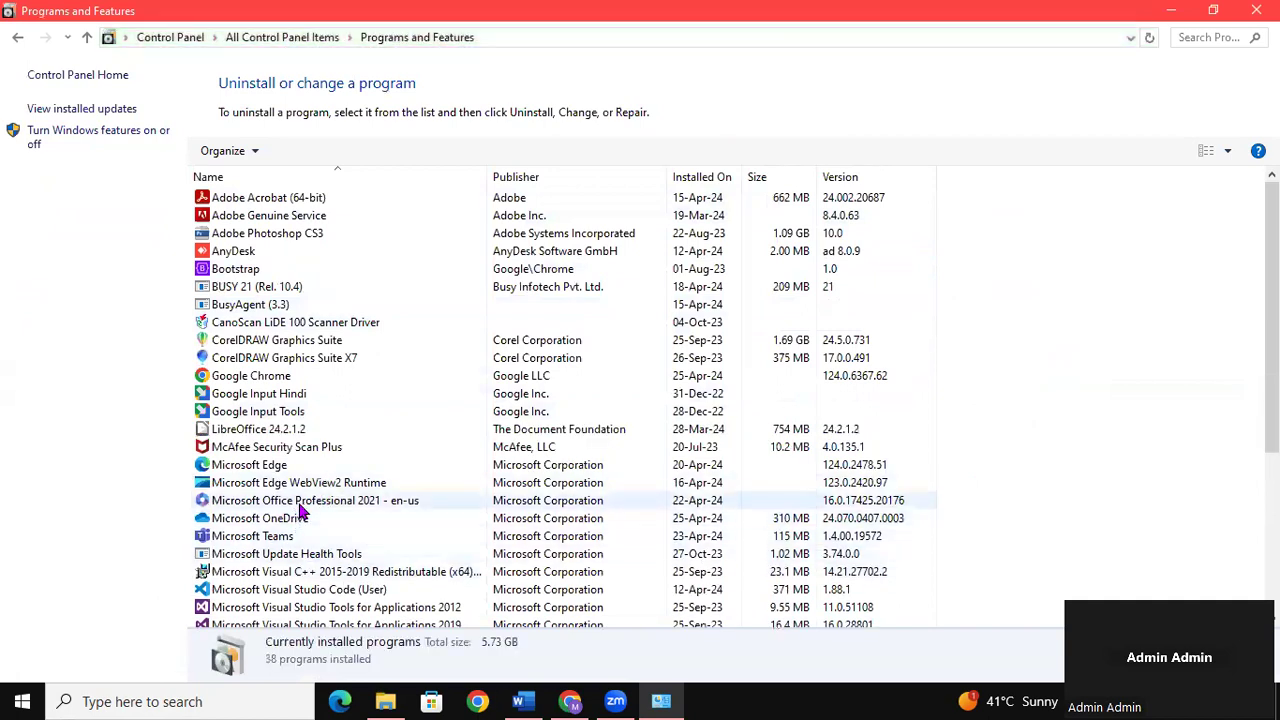
Check the available actions for Microsoft Office Professional 2021, the CanoScan LiDE 100 driver and Microsoft Edge, and close Programs and Features.
click(301, 505)
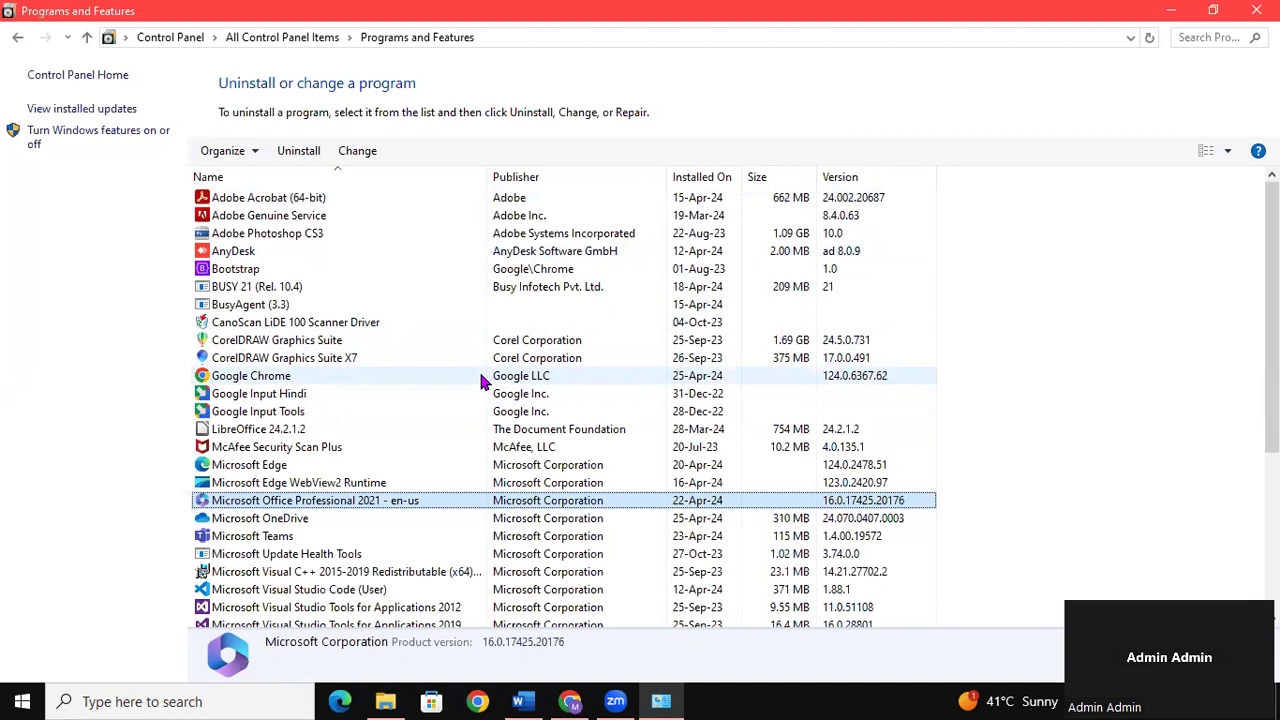
click(295, 324)
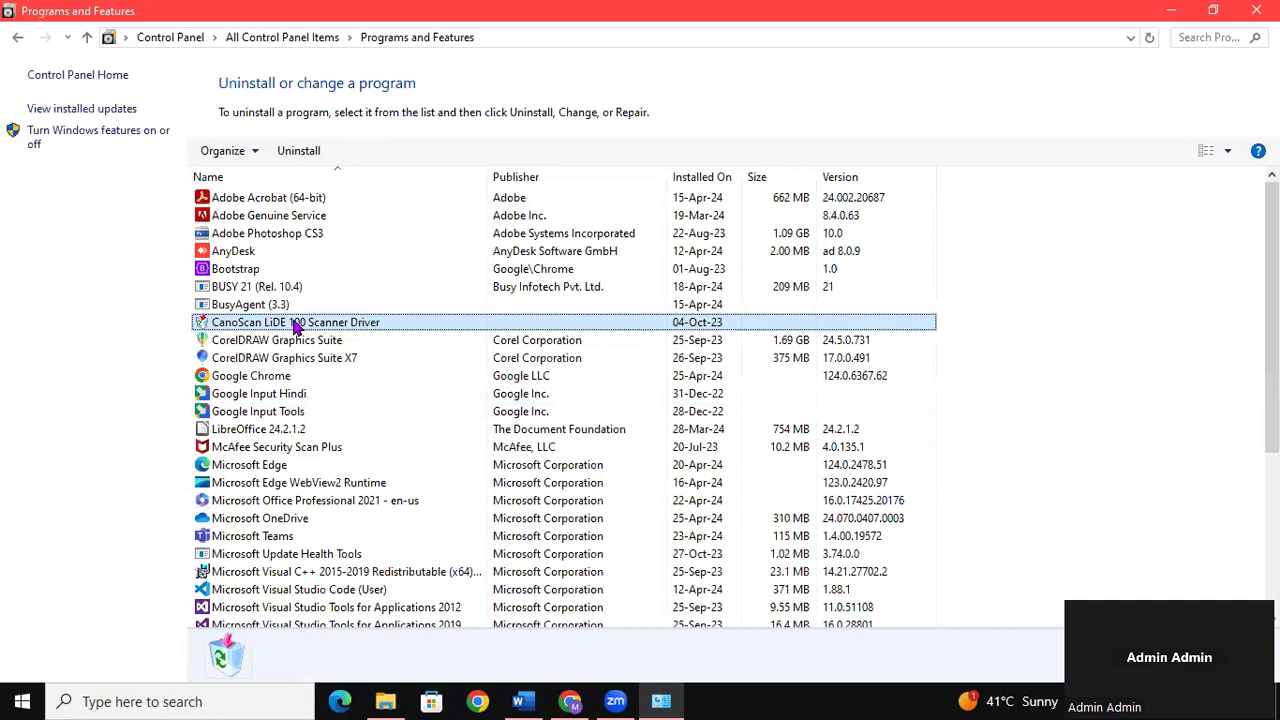
click(300, 465)
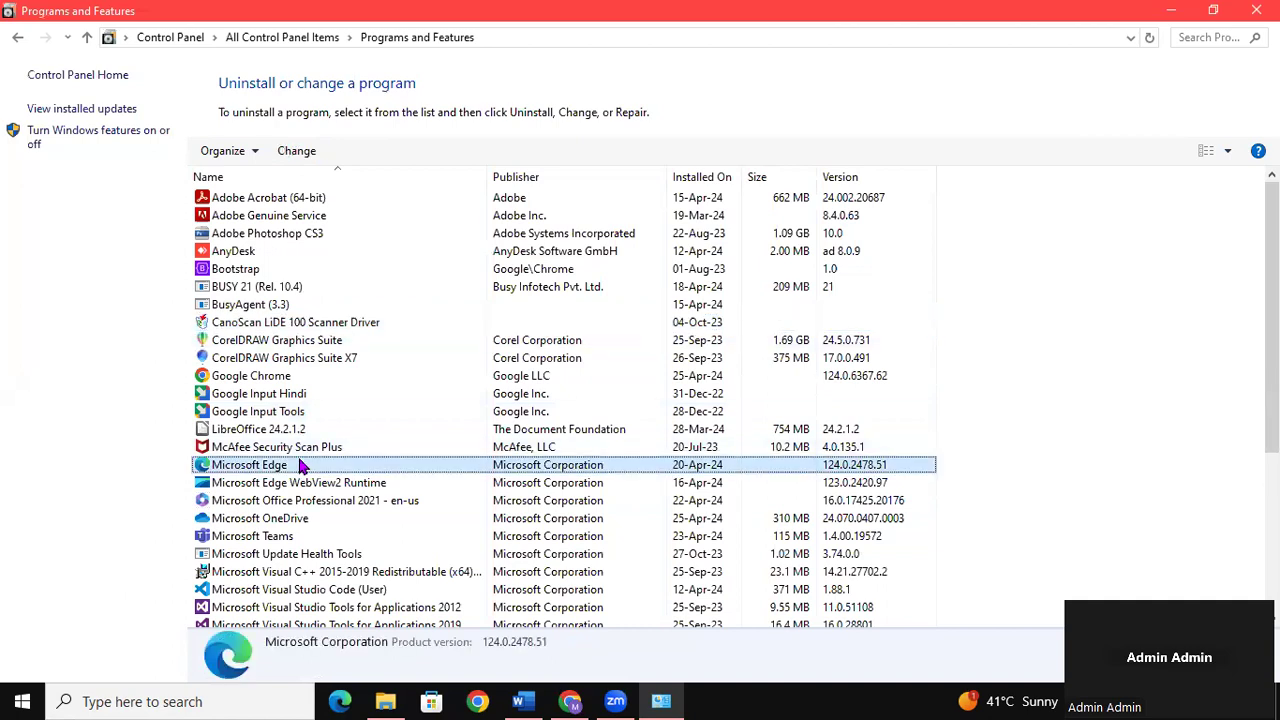
click(1252, 11)
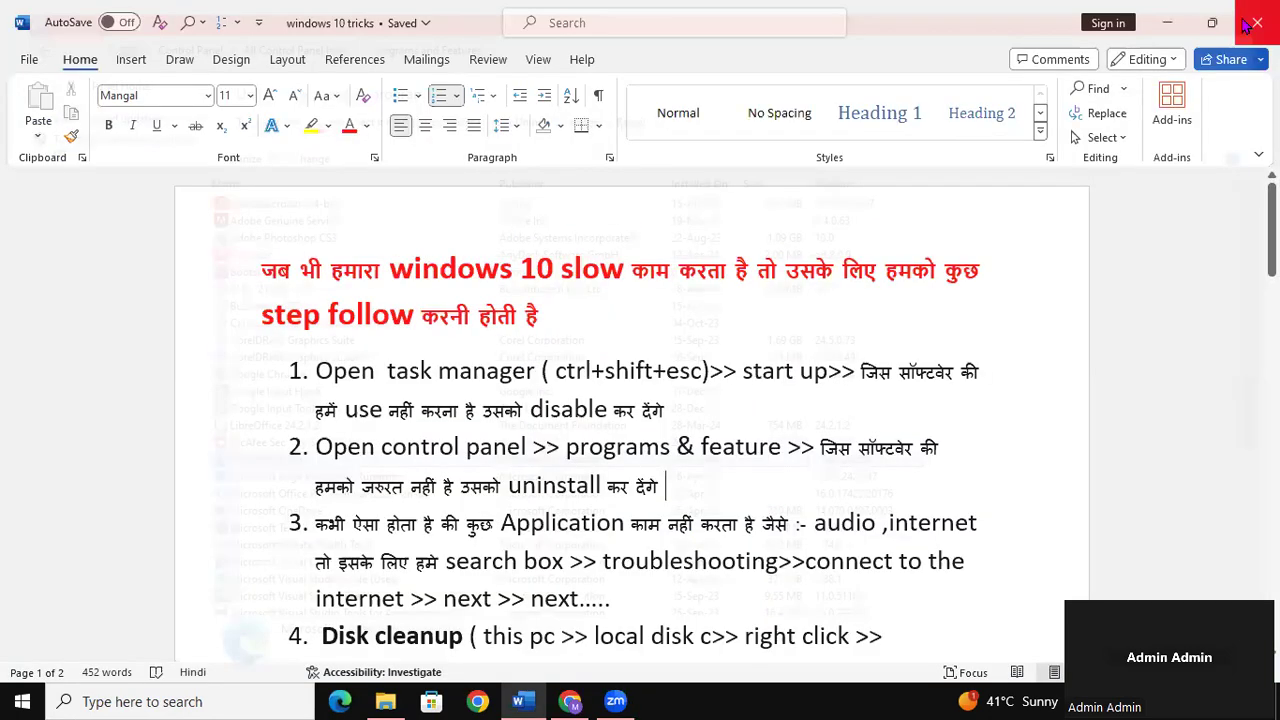
drag(316, 524, 378, 524)
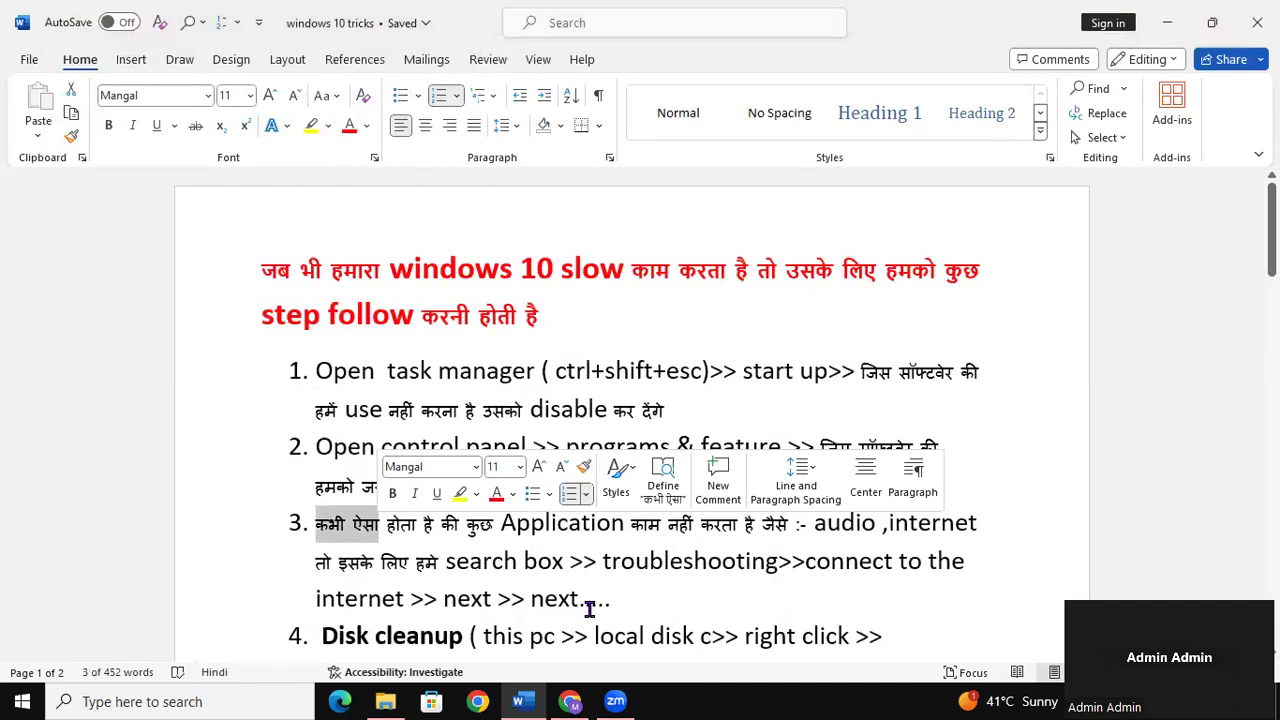
click(647, 603)
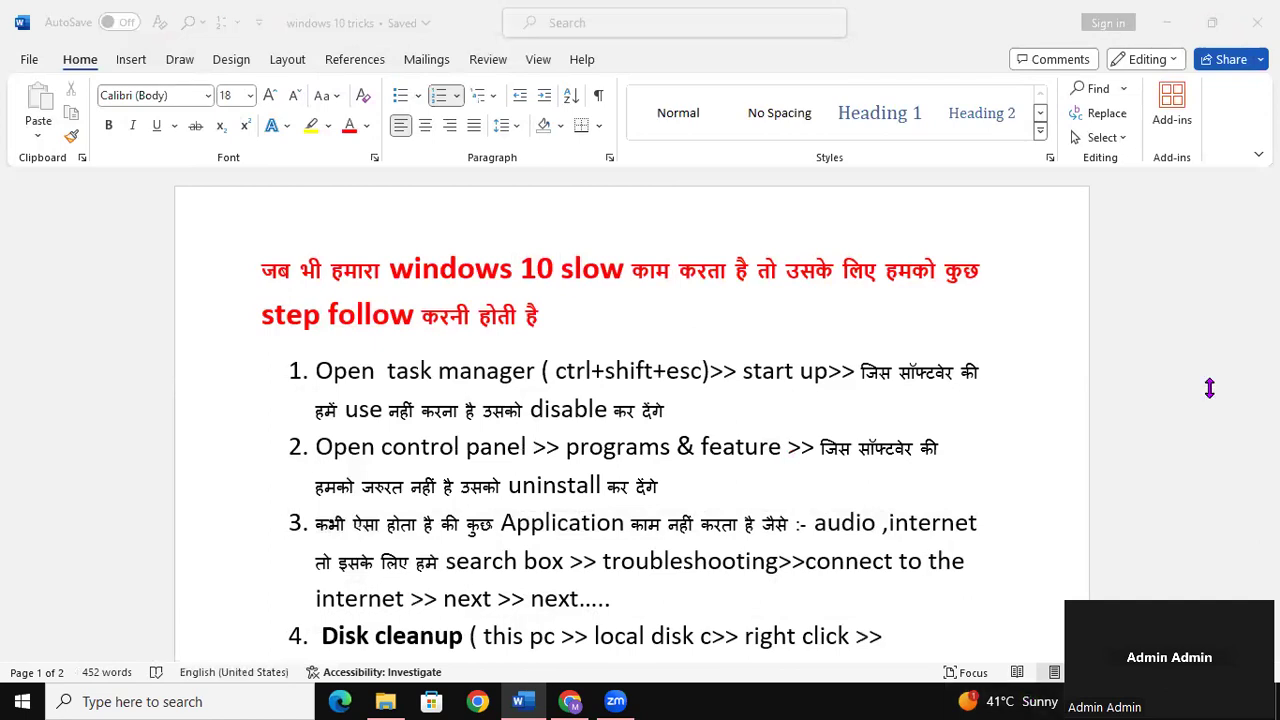
Move the meeting video thumbnail aside, search Windows for "tro" and open Troubleshoot settings.
drag(1163, 602, 99, 195)
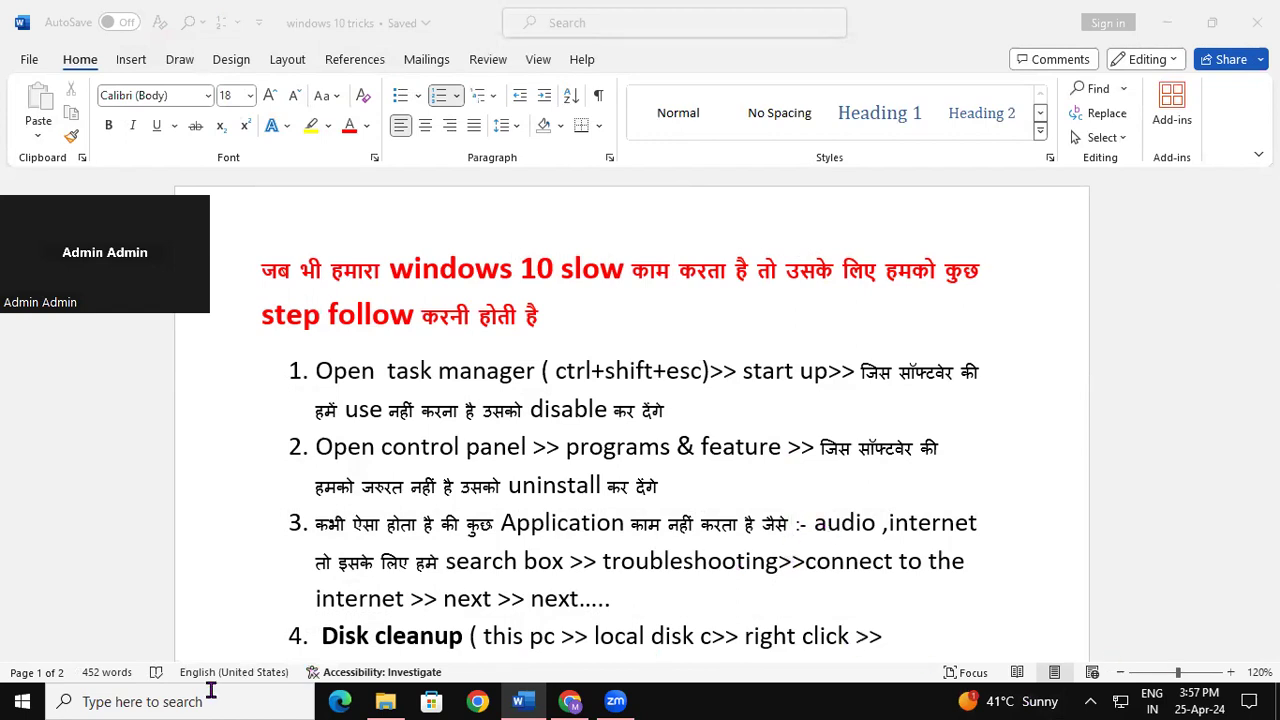
click(133, 702)
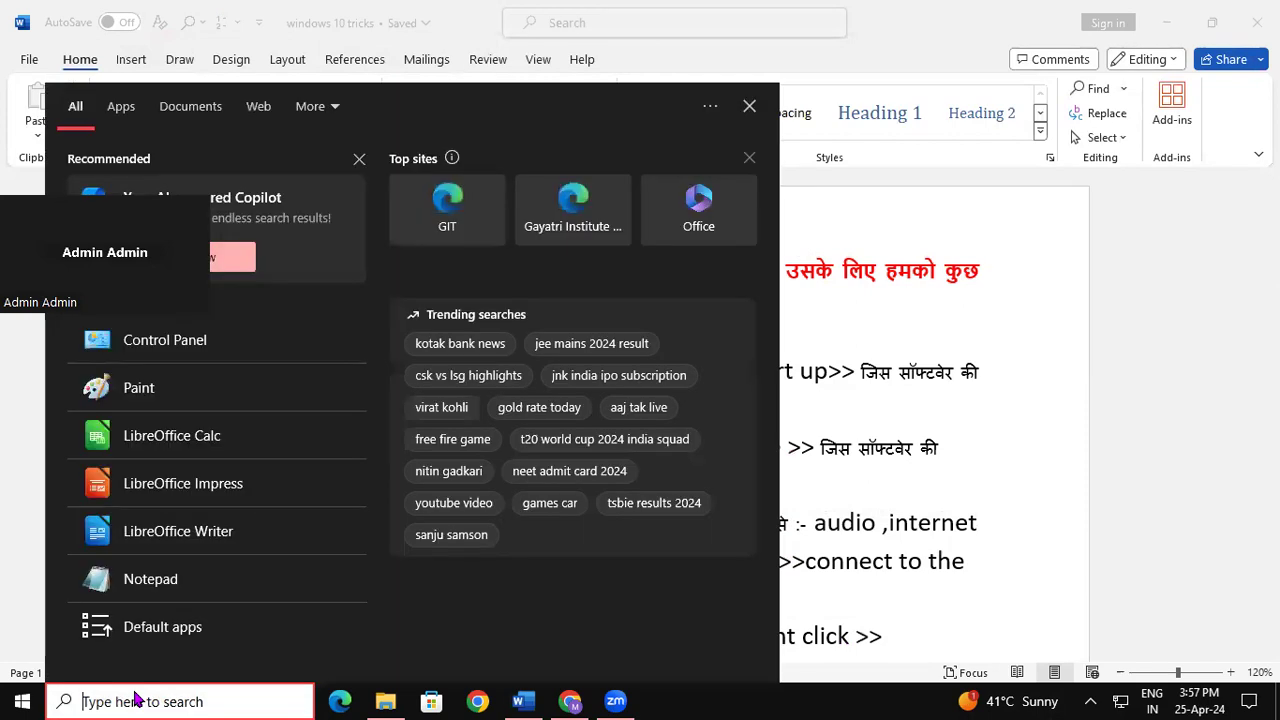
text(tro)
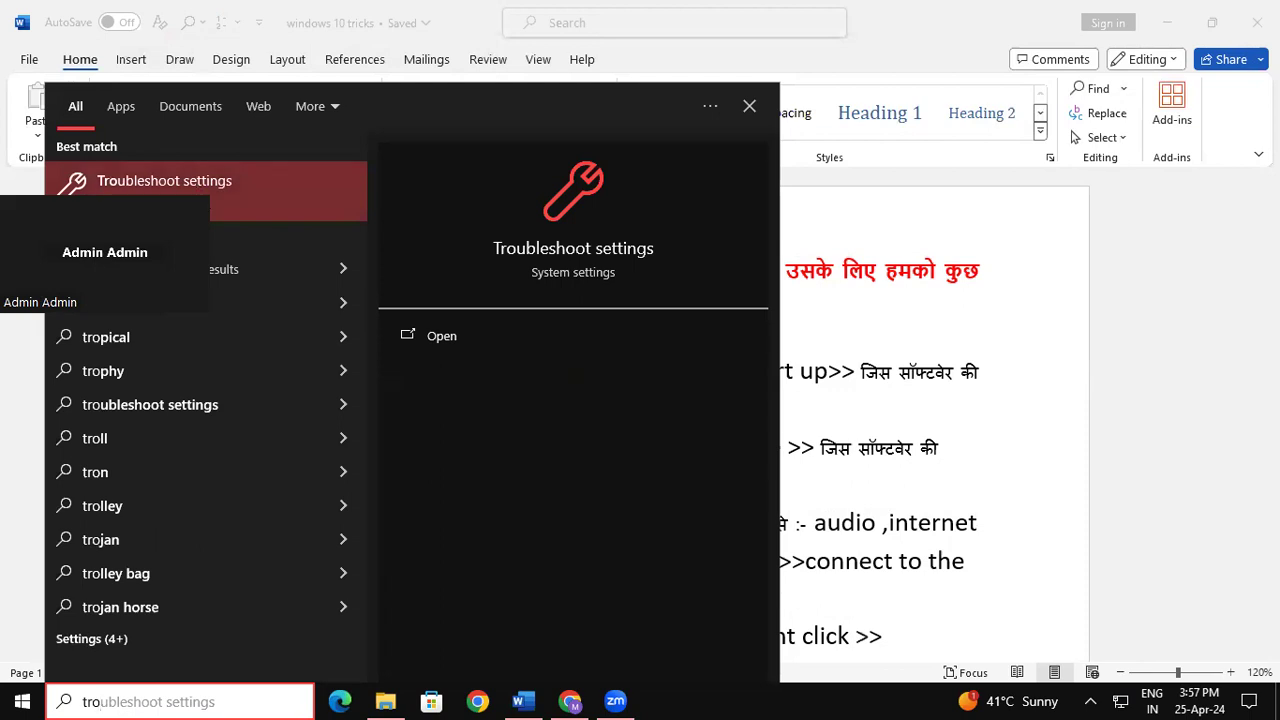
click(230, 190)
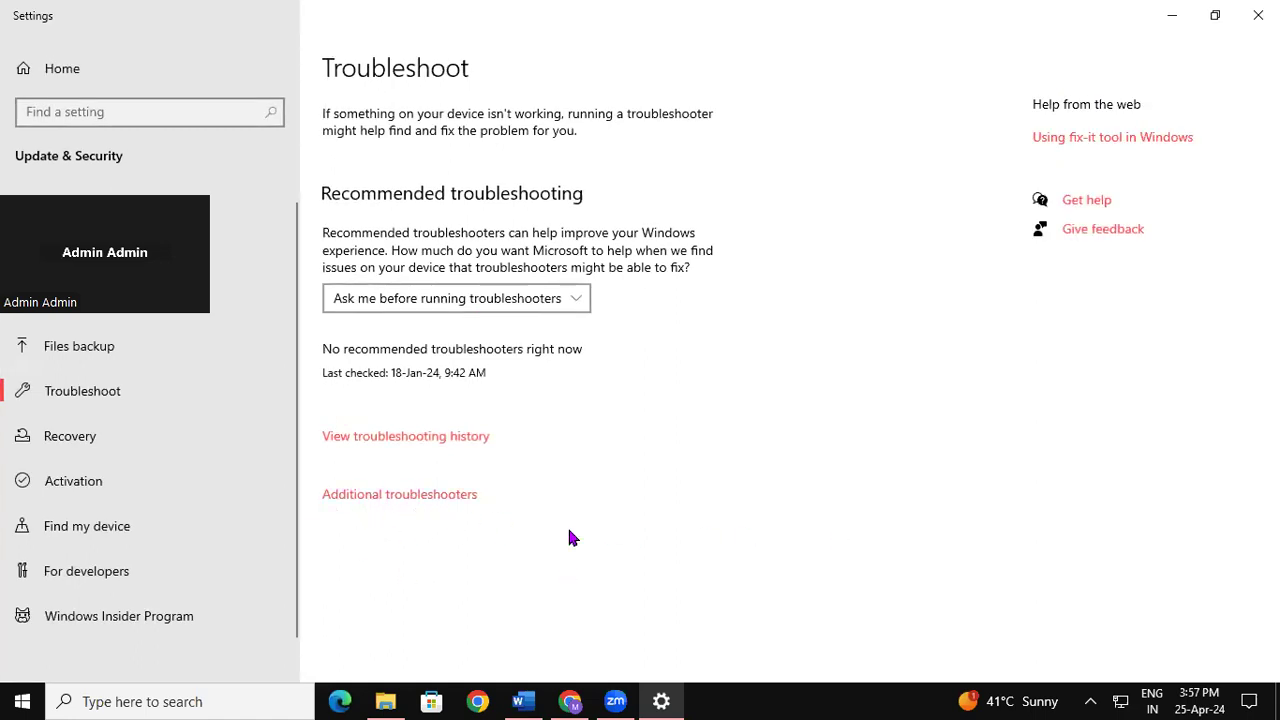
Open the additional troubleshooters, start the Internet Connections troubleshooter to view its issue choices, and close it.
click(436, 496)
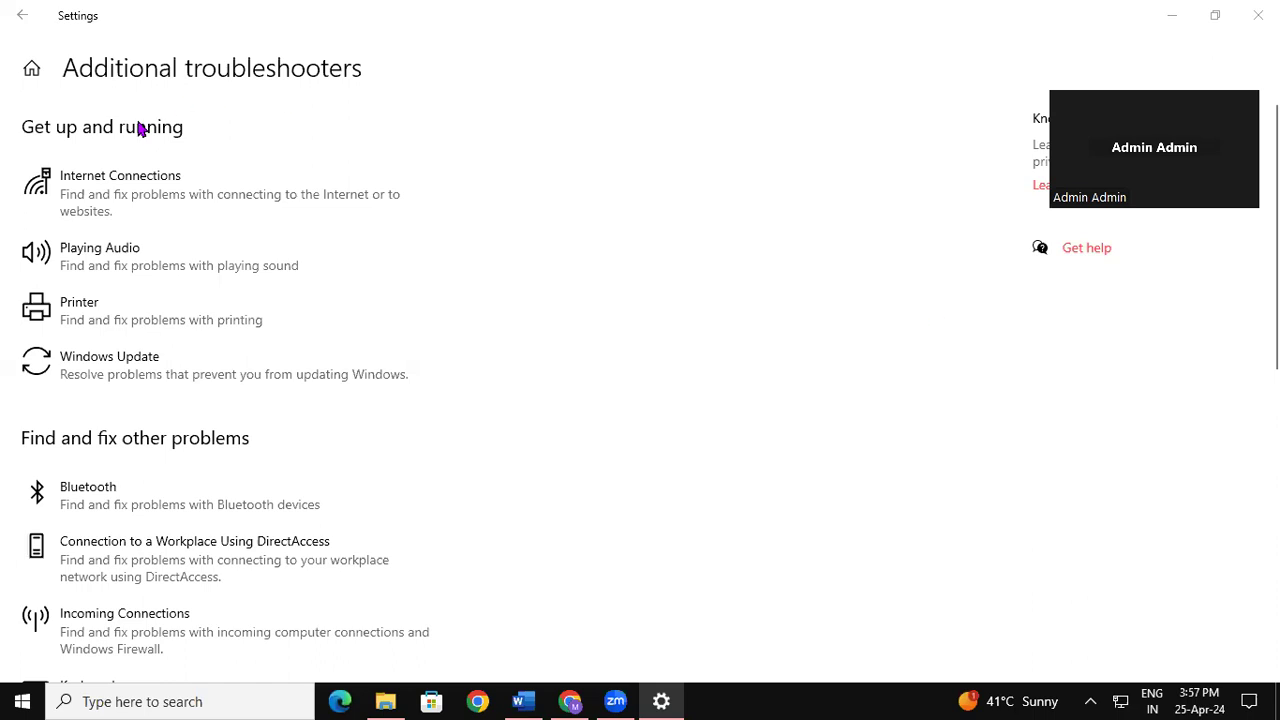
click(170, 200)
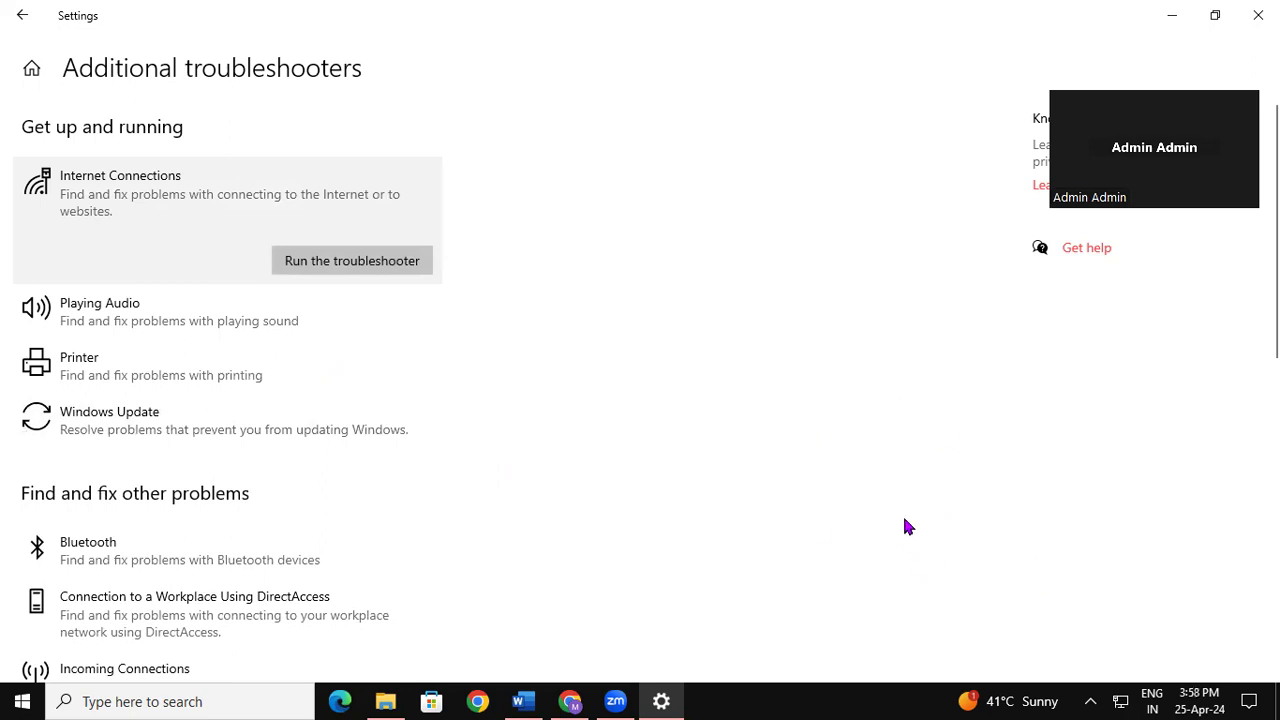
click(386, 262)
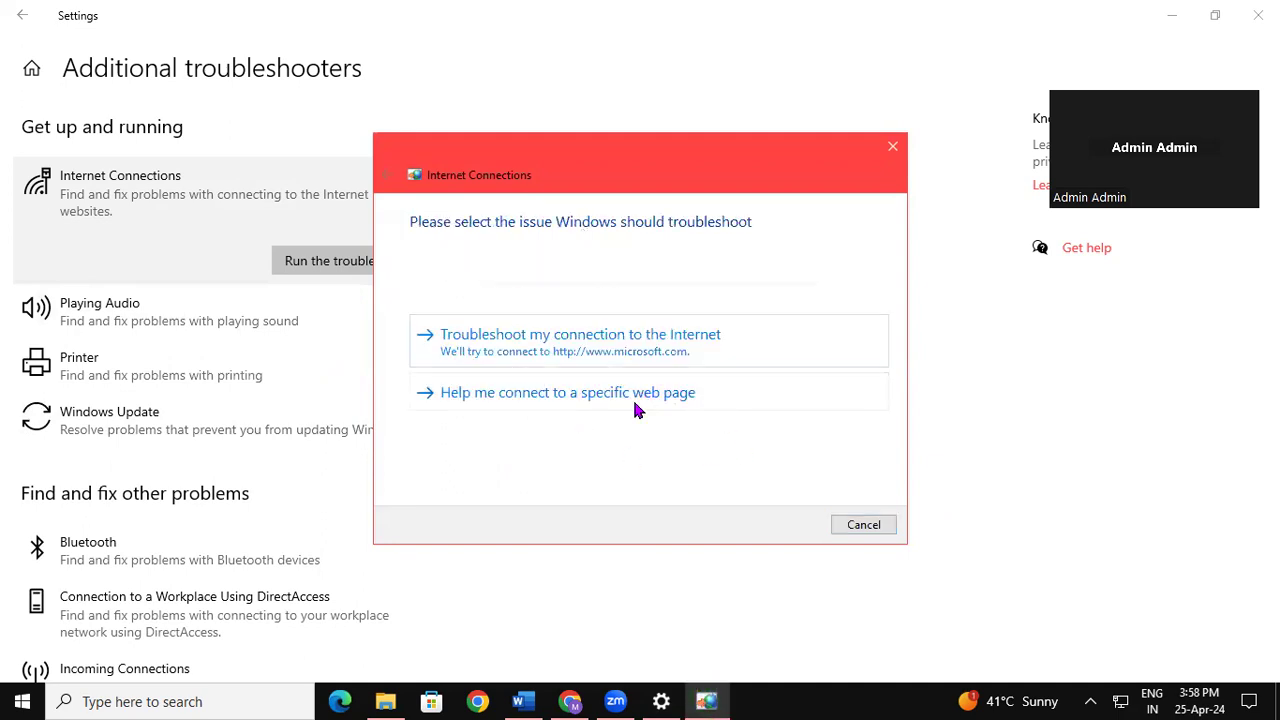
click(893, 146)
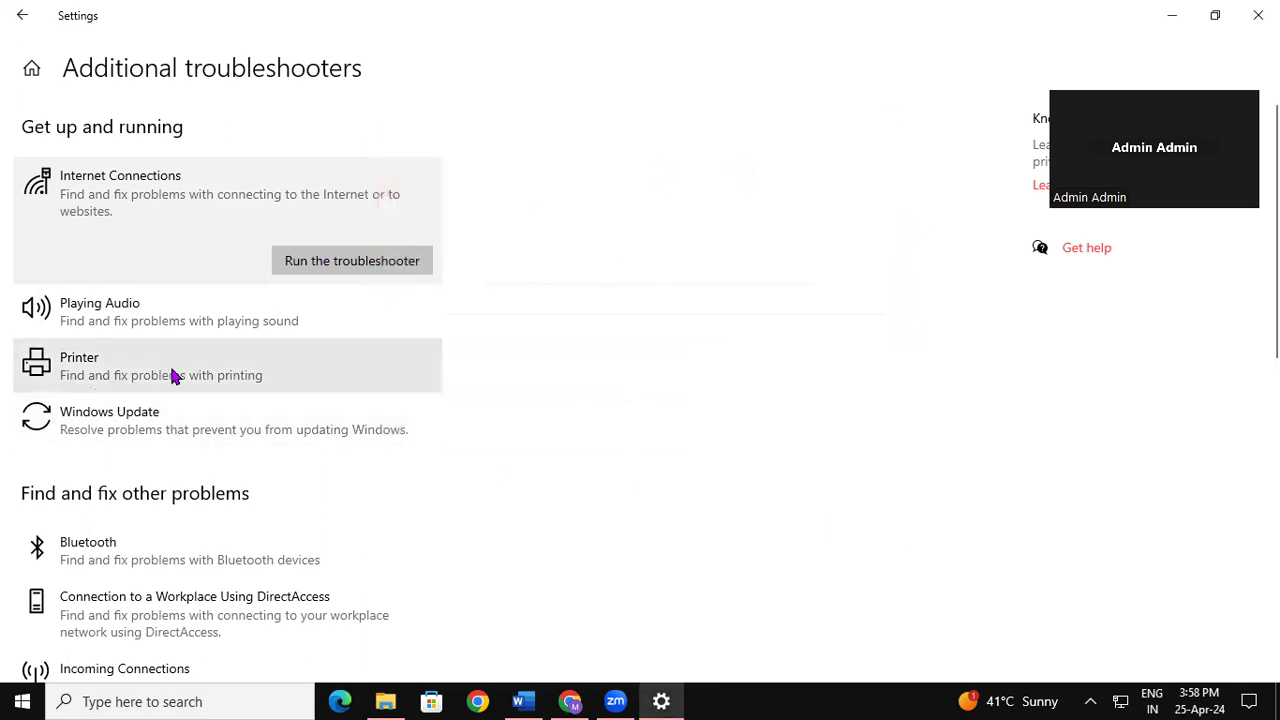
Start the Playing Audio troubleshooter and close it while it is detecting problems.
click(158, 322)
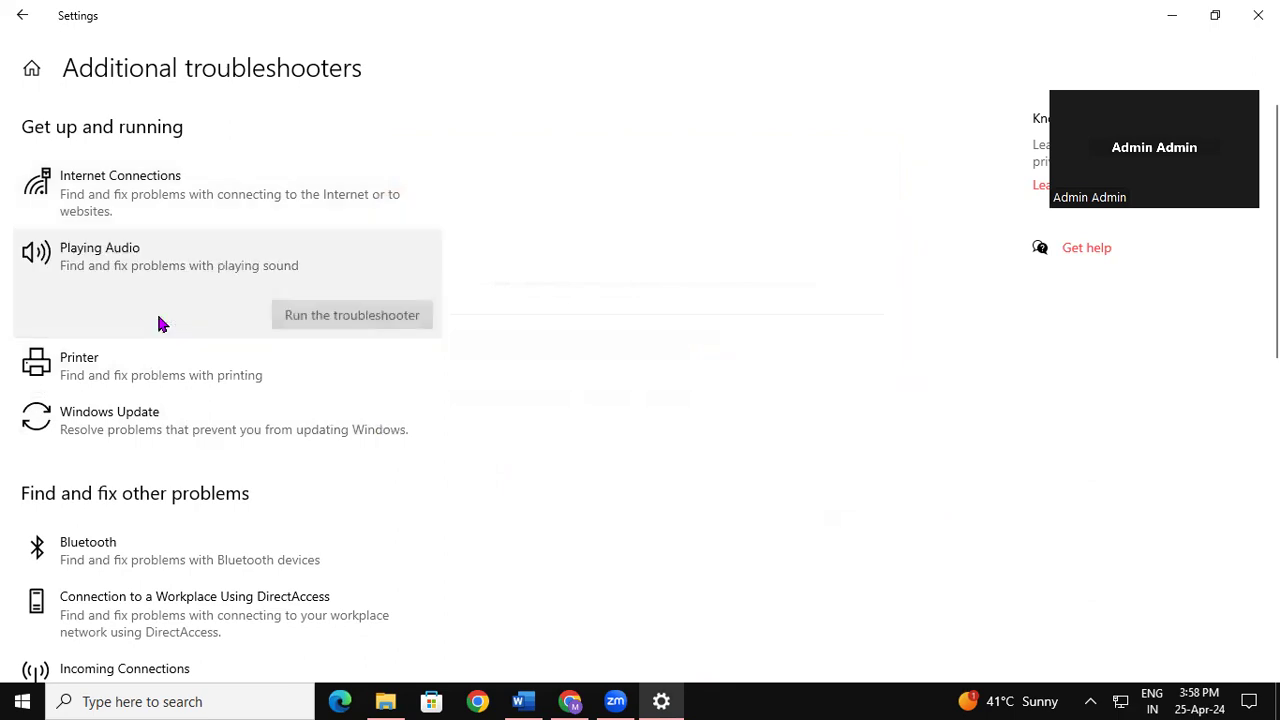
click(388, 316)
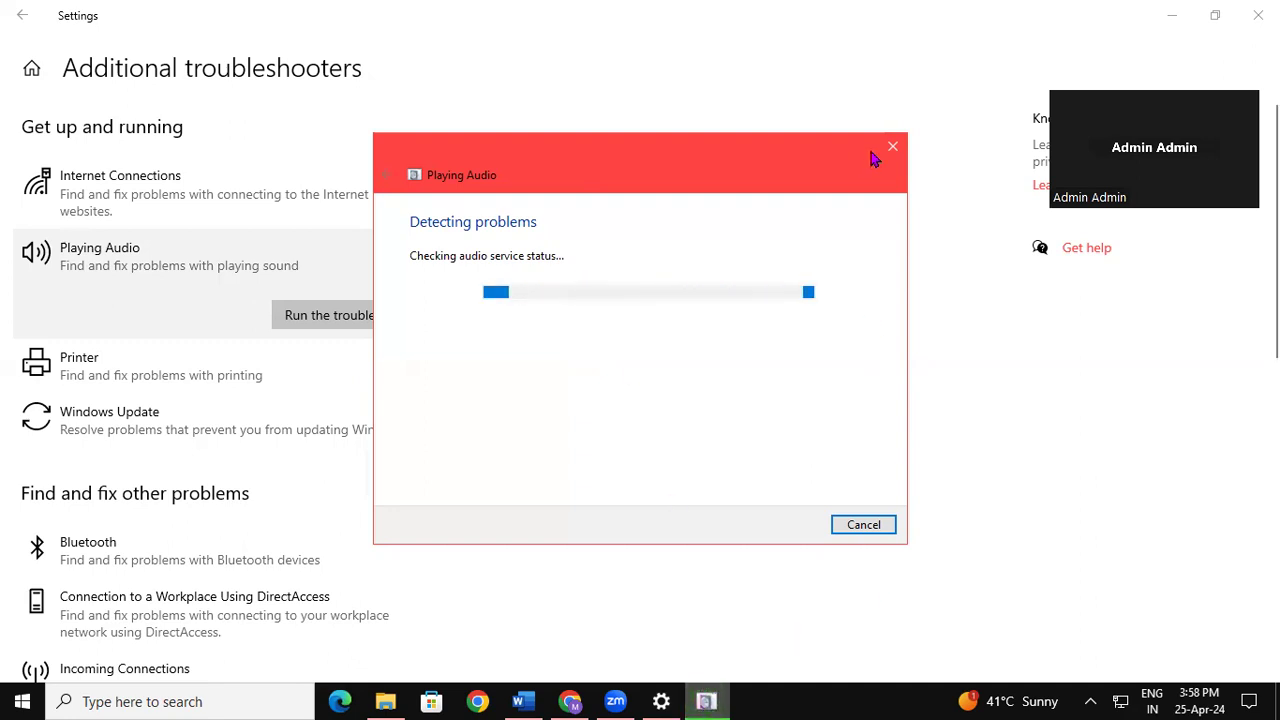
click(893, 146)
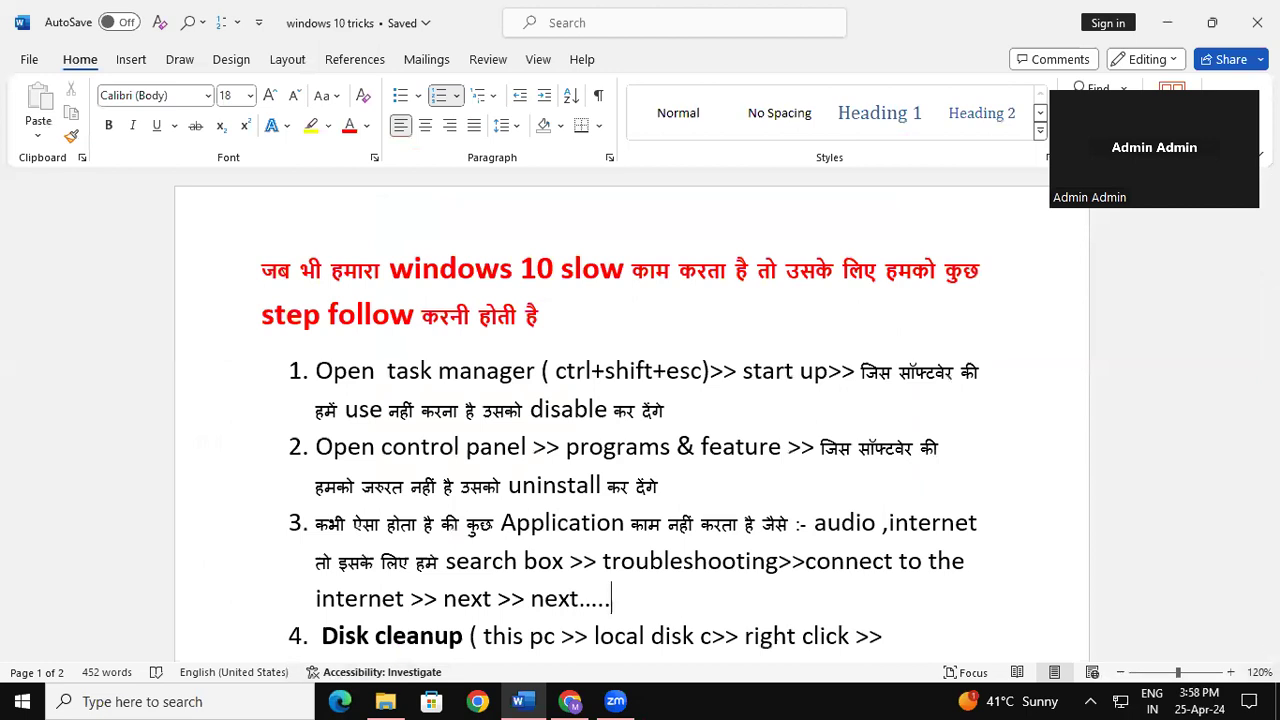
Read through the Disk cleanup instructions in item 4 of the "windows 10 tricks" Word document, marking each stage.
scroll(630, 415, down, 3)
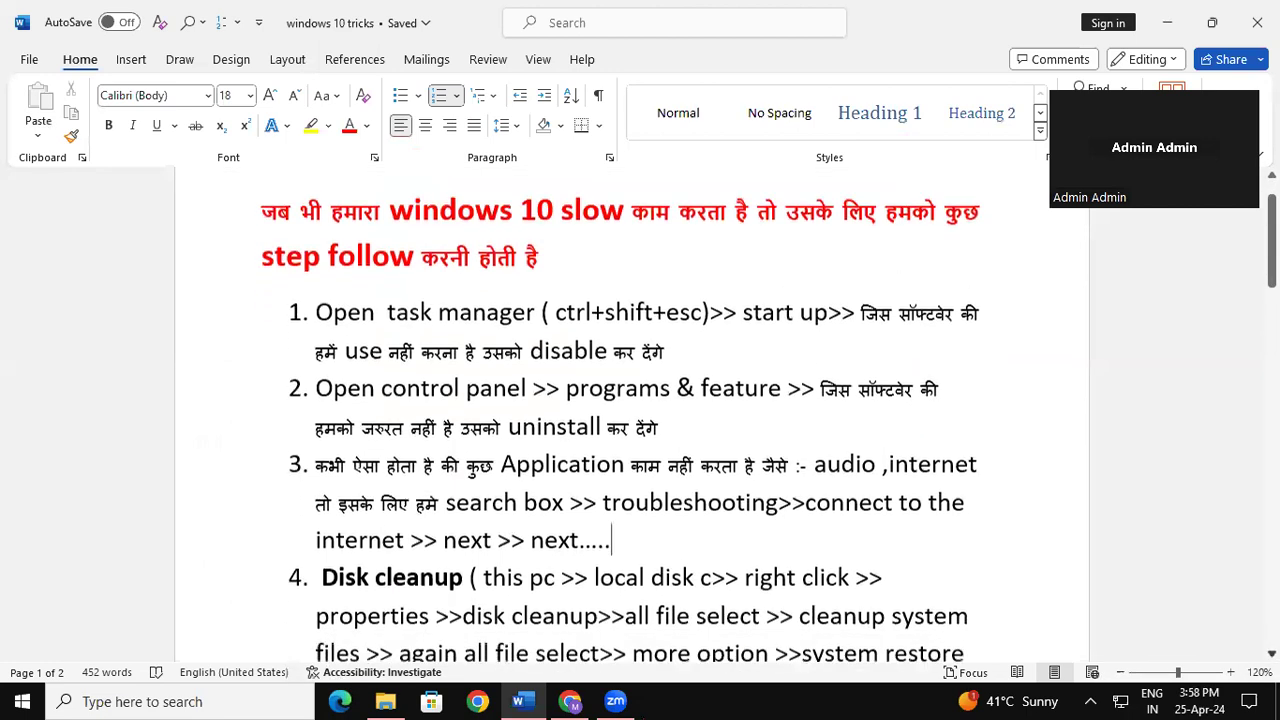
scroll(503, 280, down, 2)
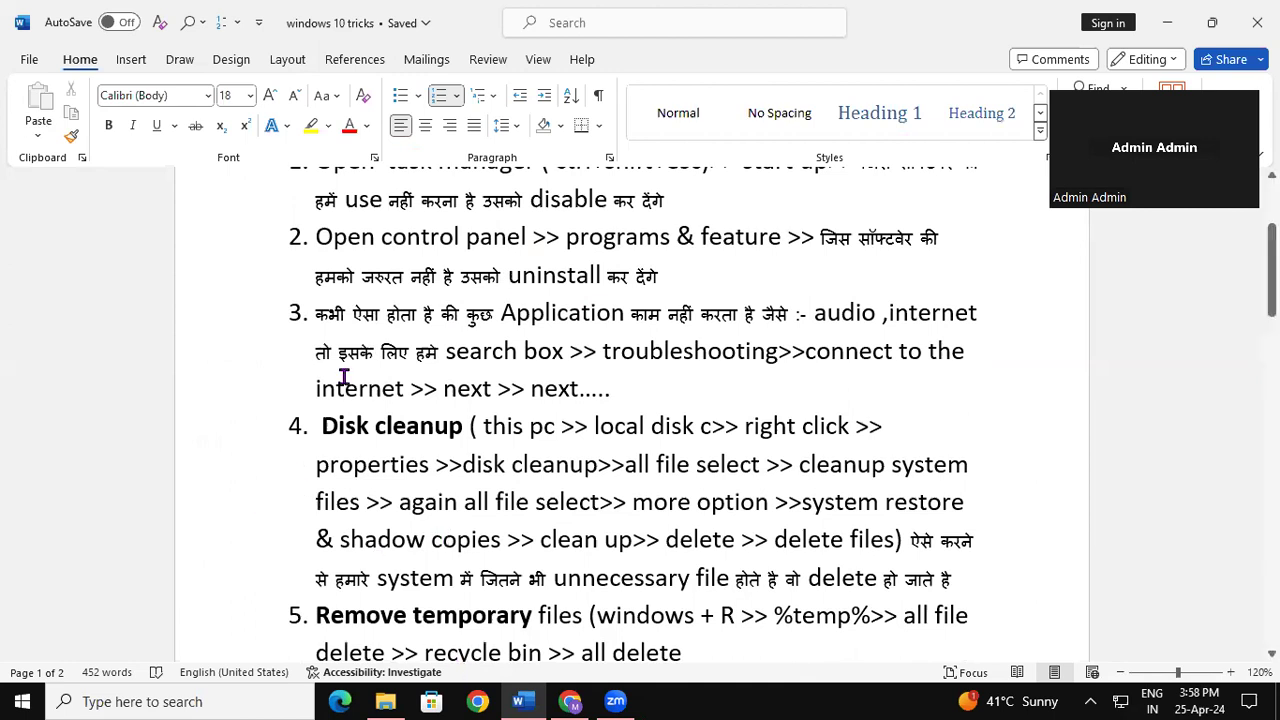
drag(322, 427, 358, 440)
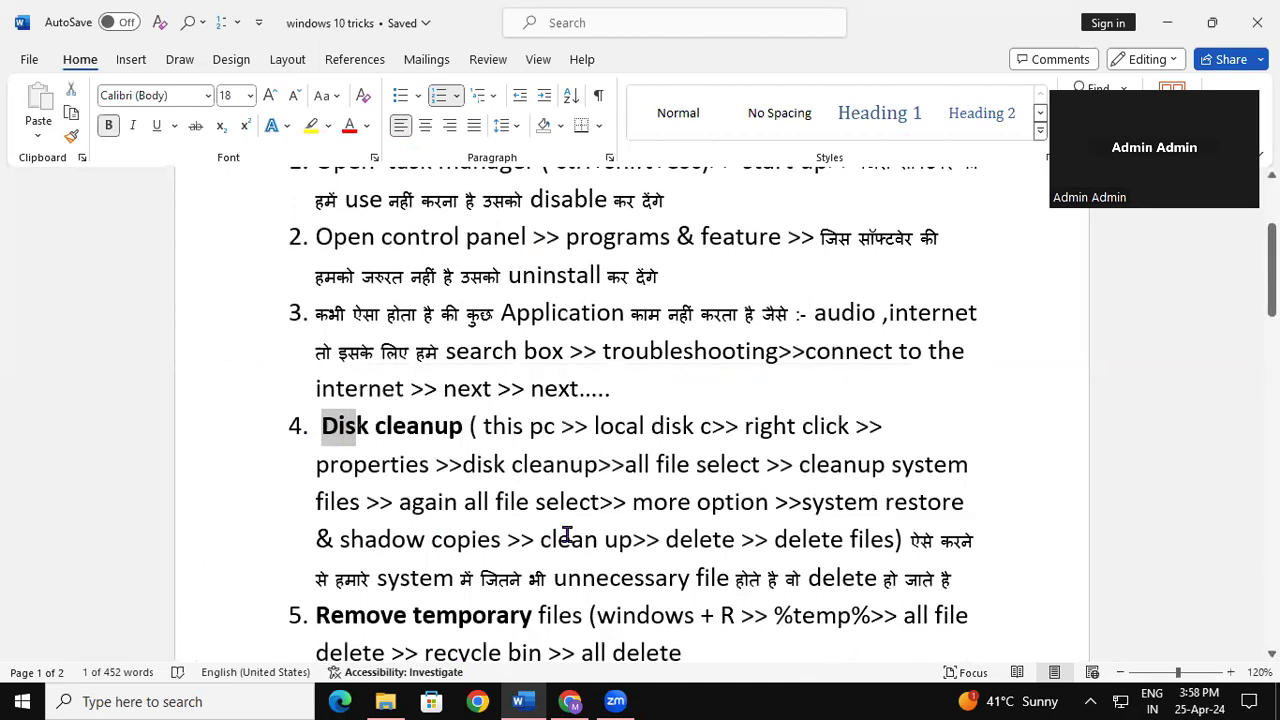
click(530, 495)
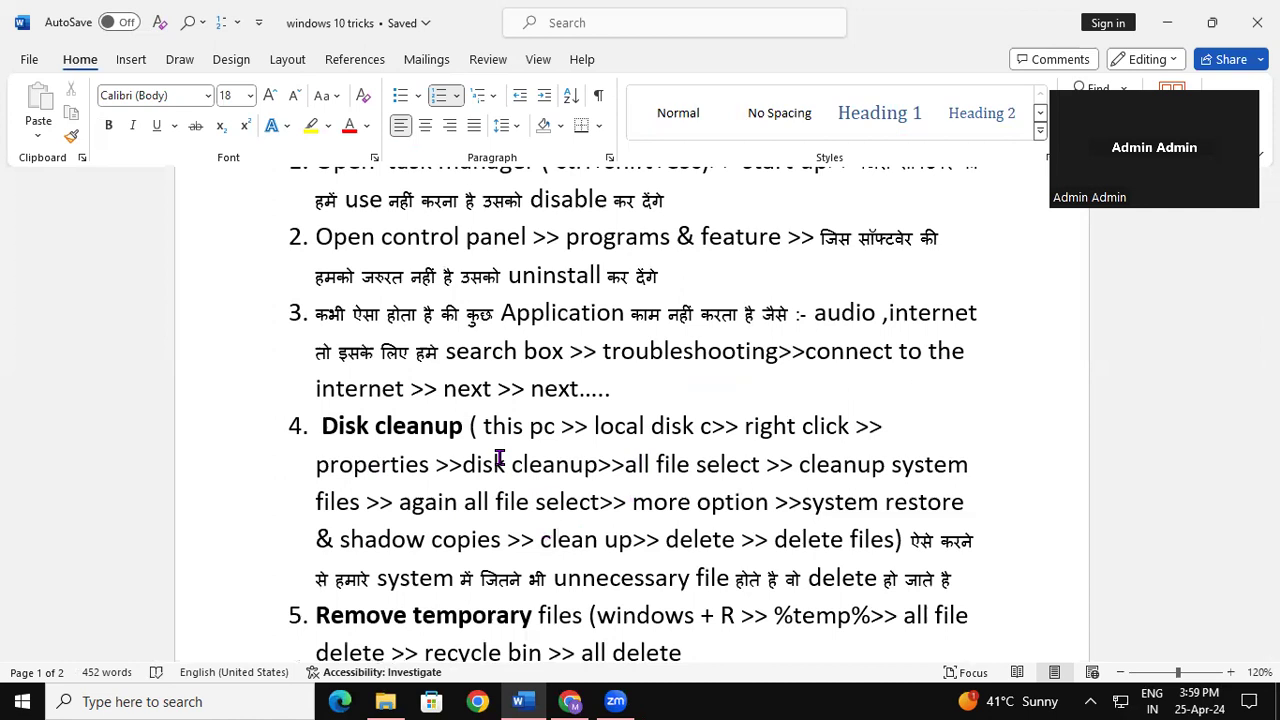
drag(505, 426, 556, 428)
drag(645, 435, 678, 440)
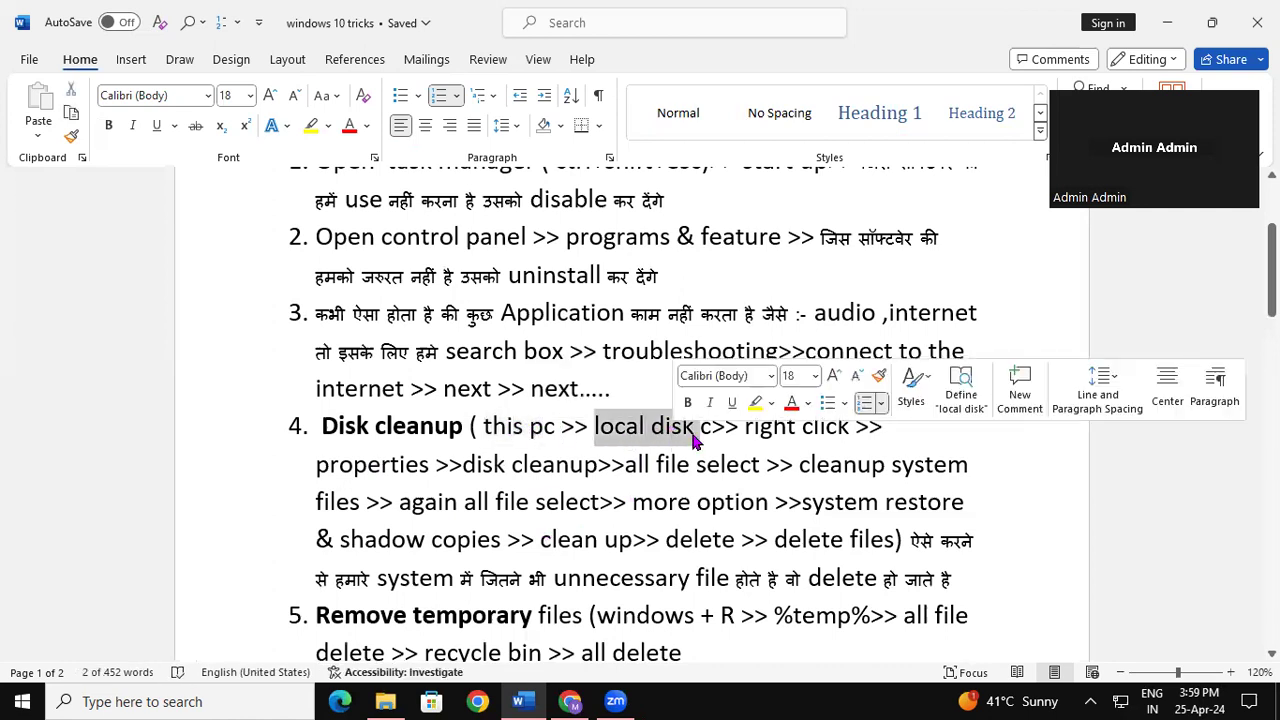
double_click(766, 430)
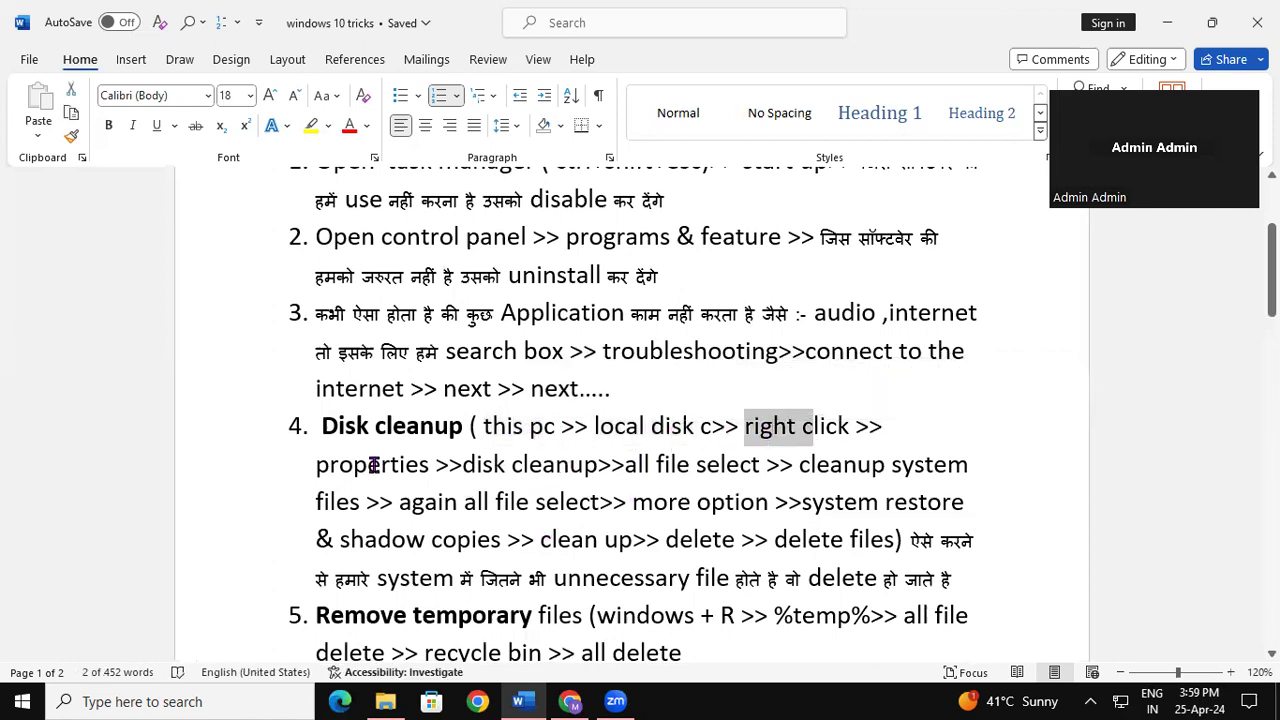
drag(380, 464, 397, 459)
drag(480, 466, 705, 472)
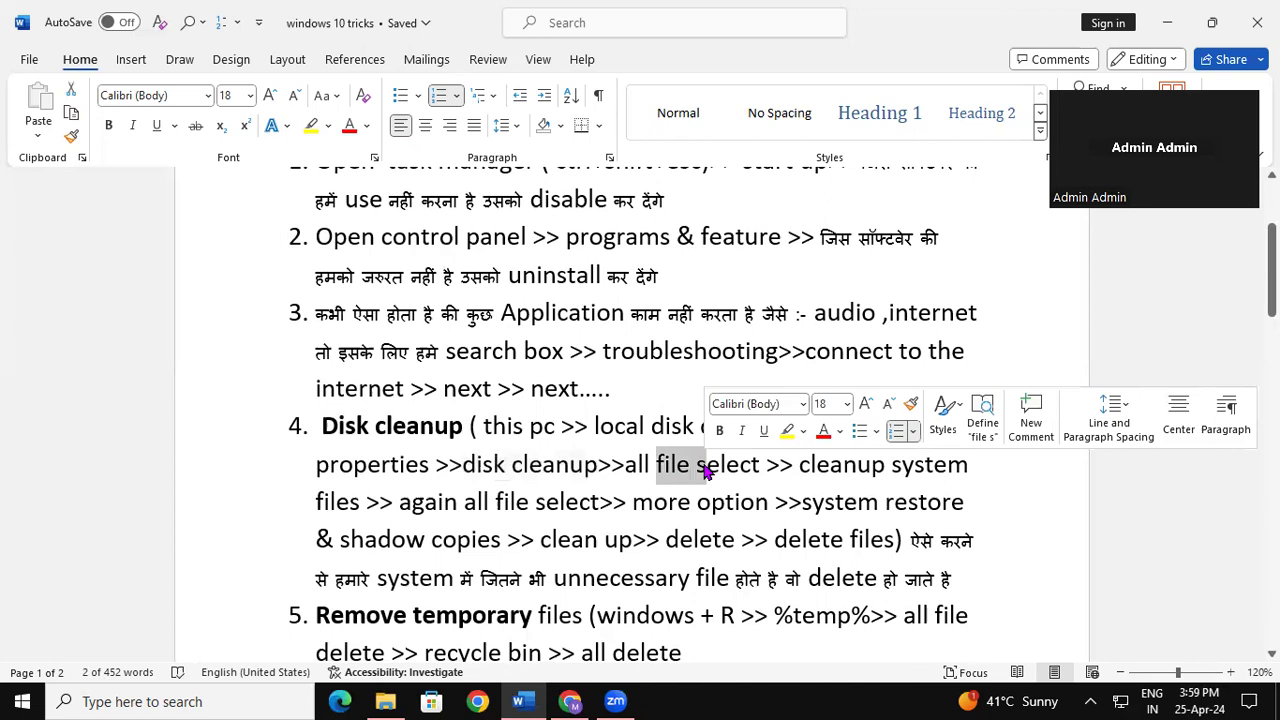
drag(817, 467, 845, 483)
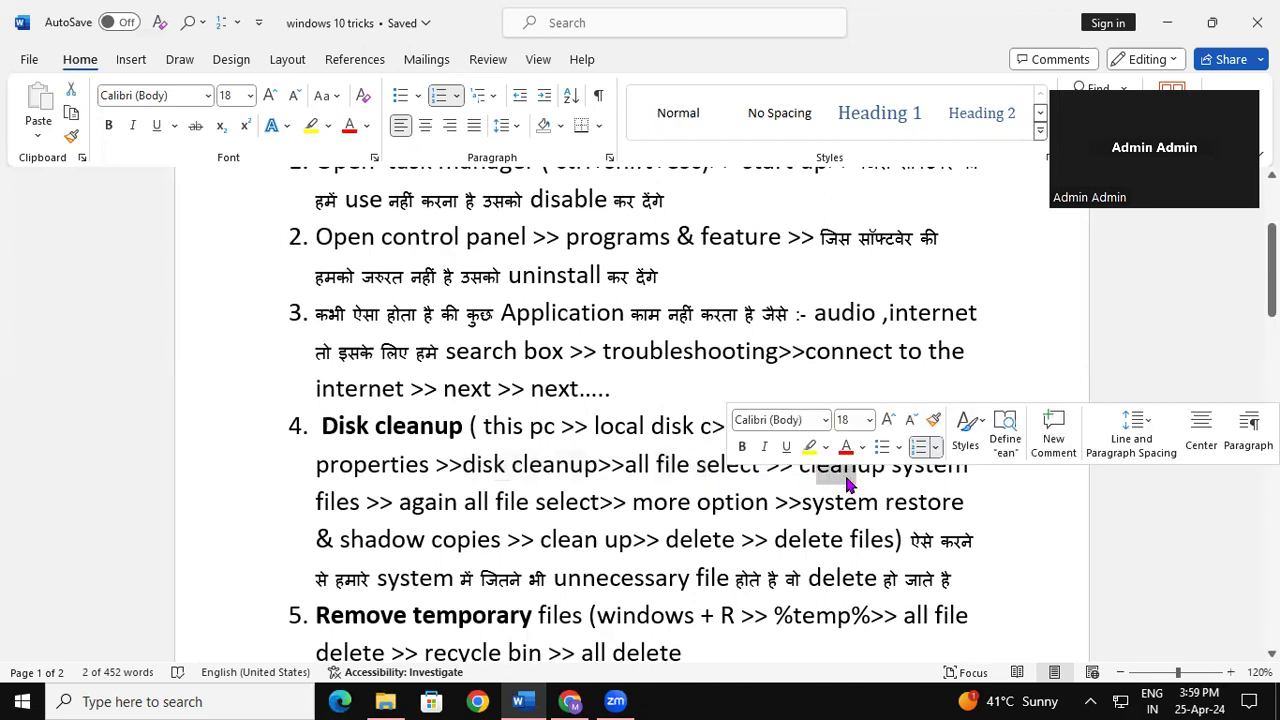
drag(455, 503, 533, 510)
drag(686, 508, 713, 508)
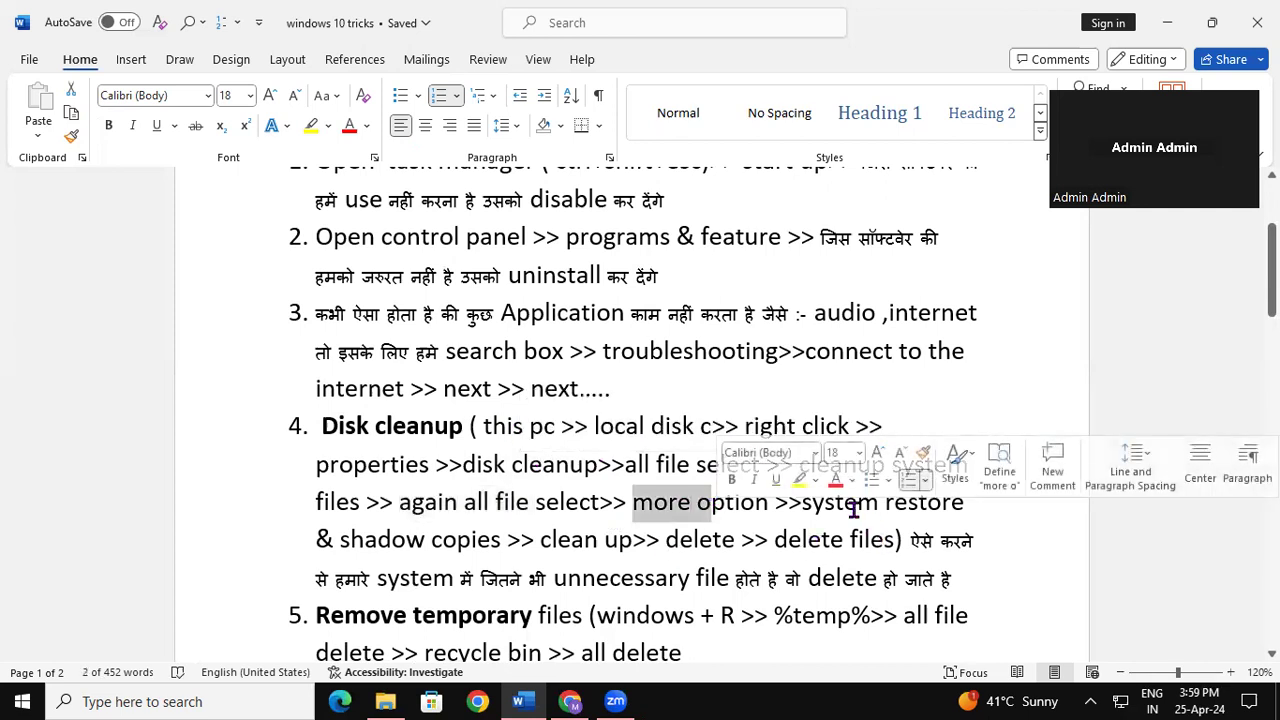
drag(858, 503, 884, 503)
drag(377, 540, 425, 540)
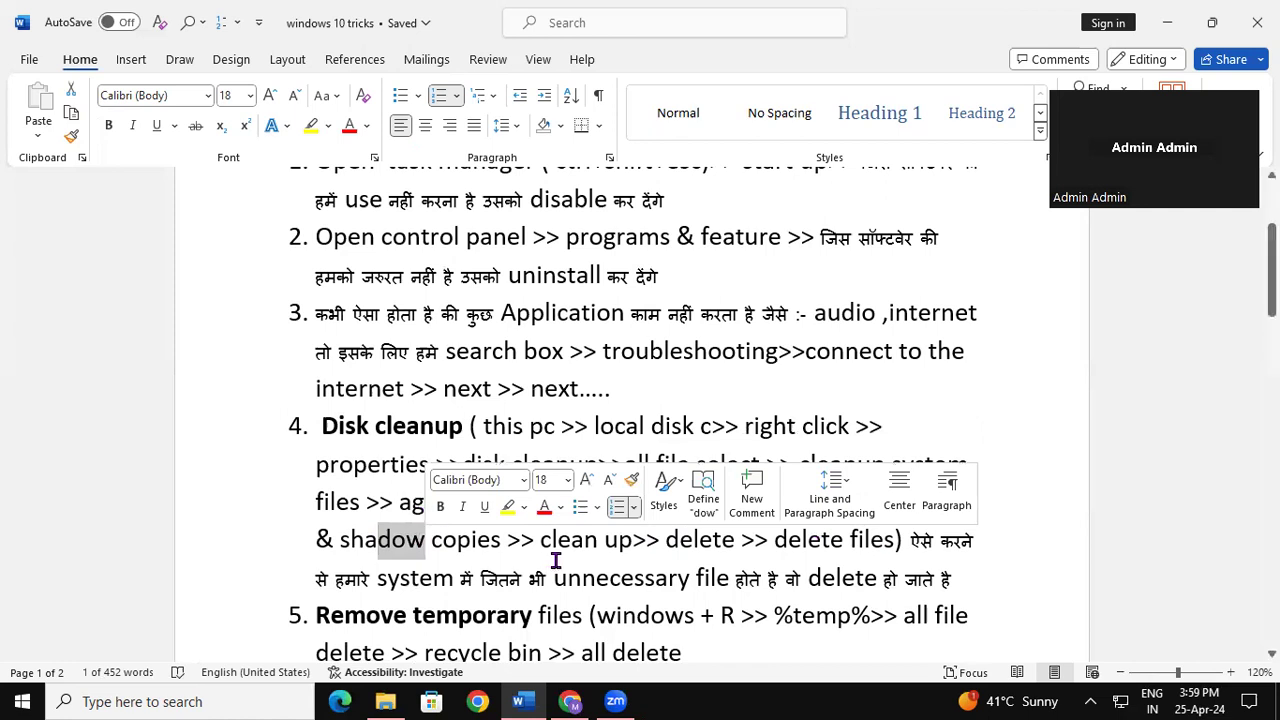
drag(572, 541, 592, 545)
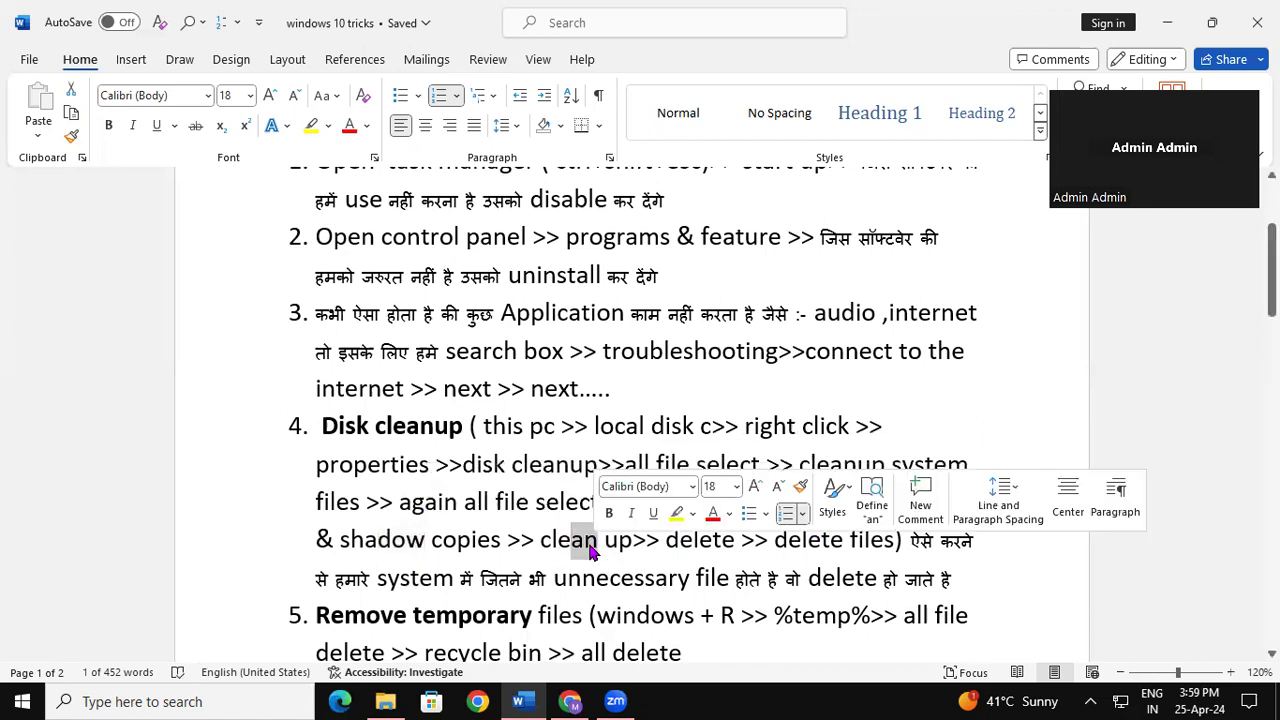
drag(693, 541, 732, 541)
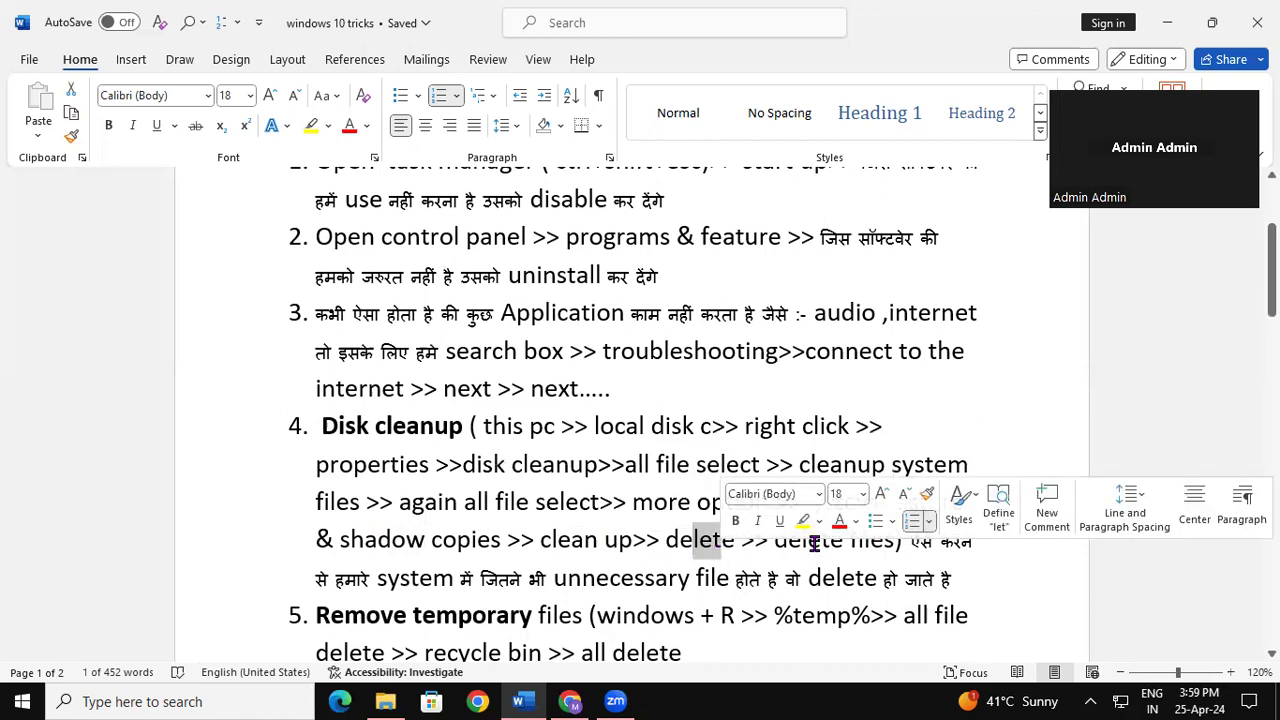
drag(815, 543, 843, 541)
click(884, 615)
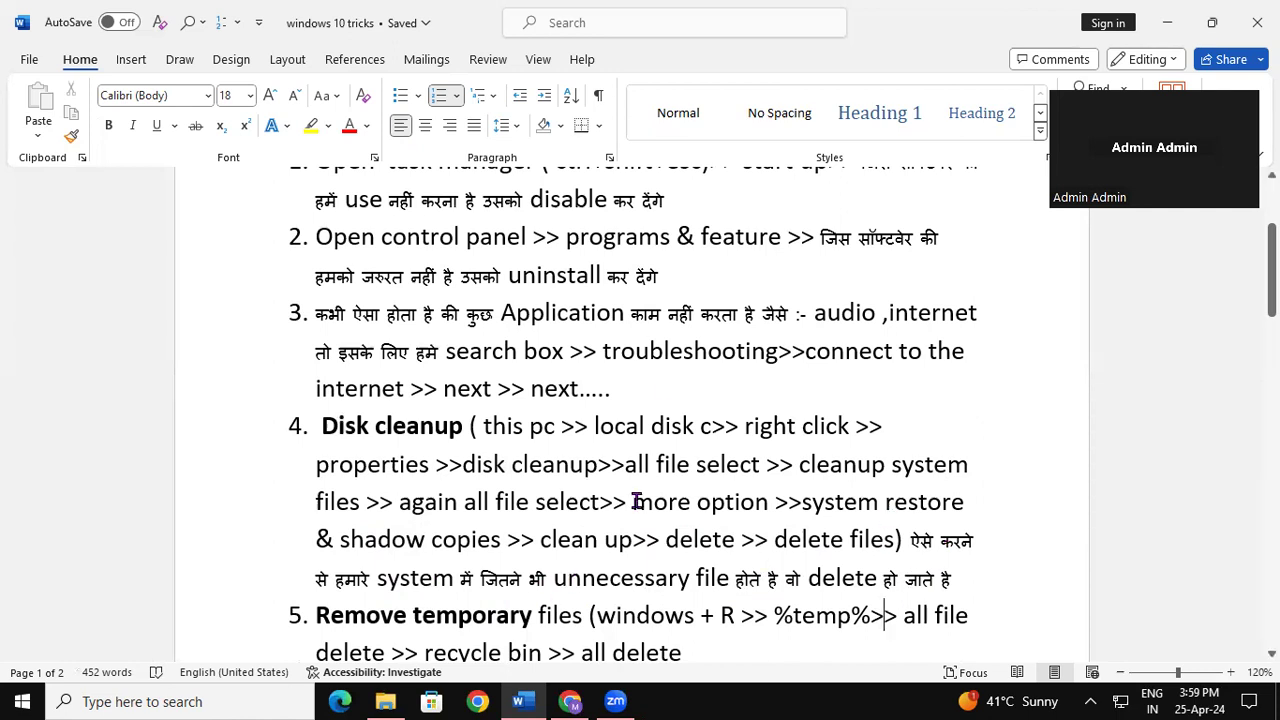
Minimize the Word notes, open This PC from the desktop and maximize its window.
click(1170, 23)
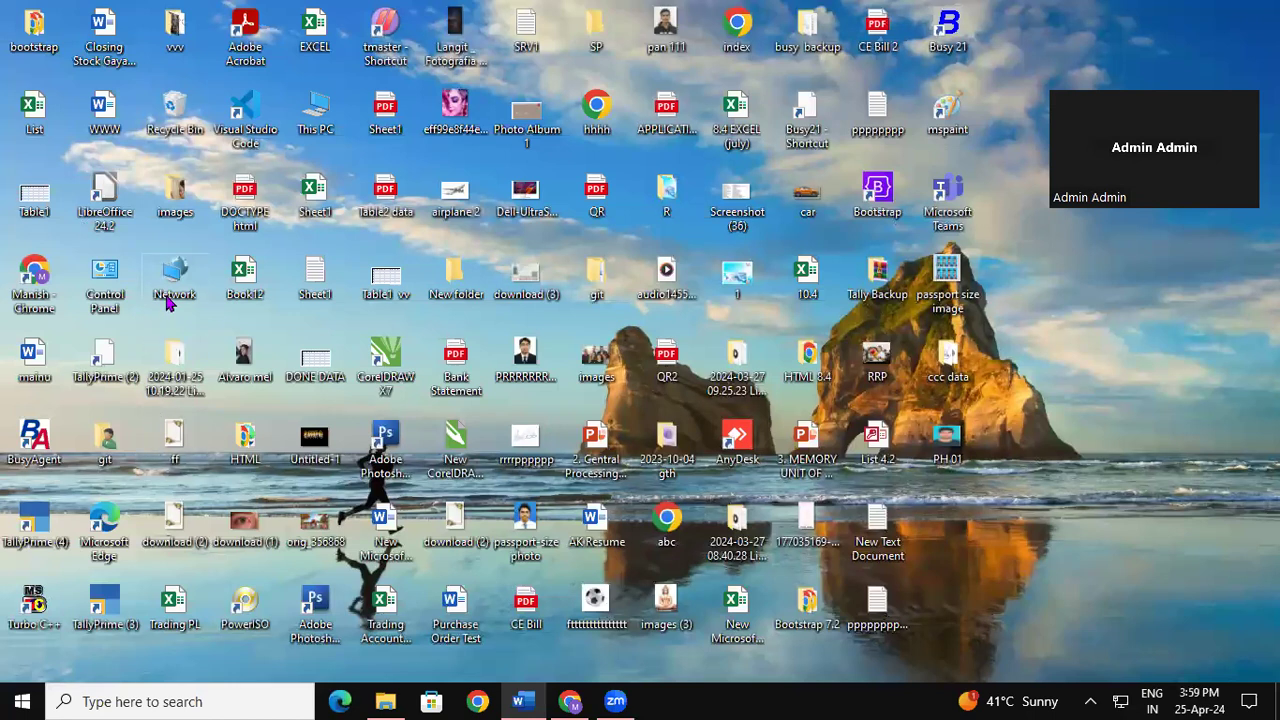
double_click(318, 112)
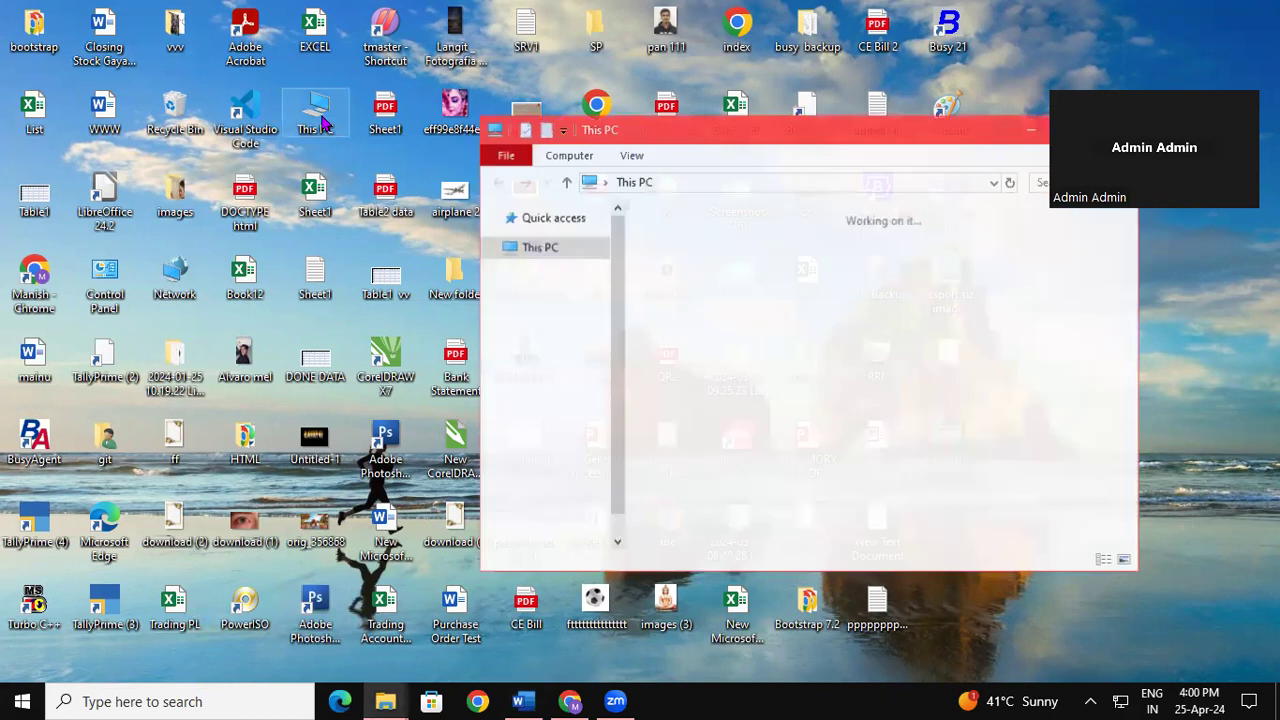
drag(935, 128, 765, 82)
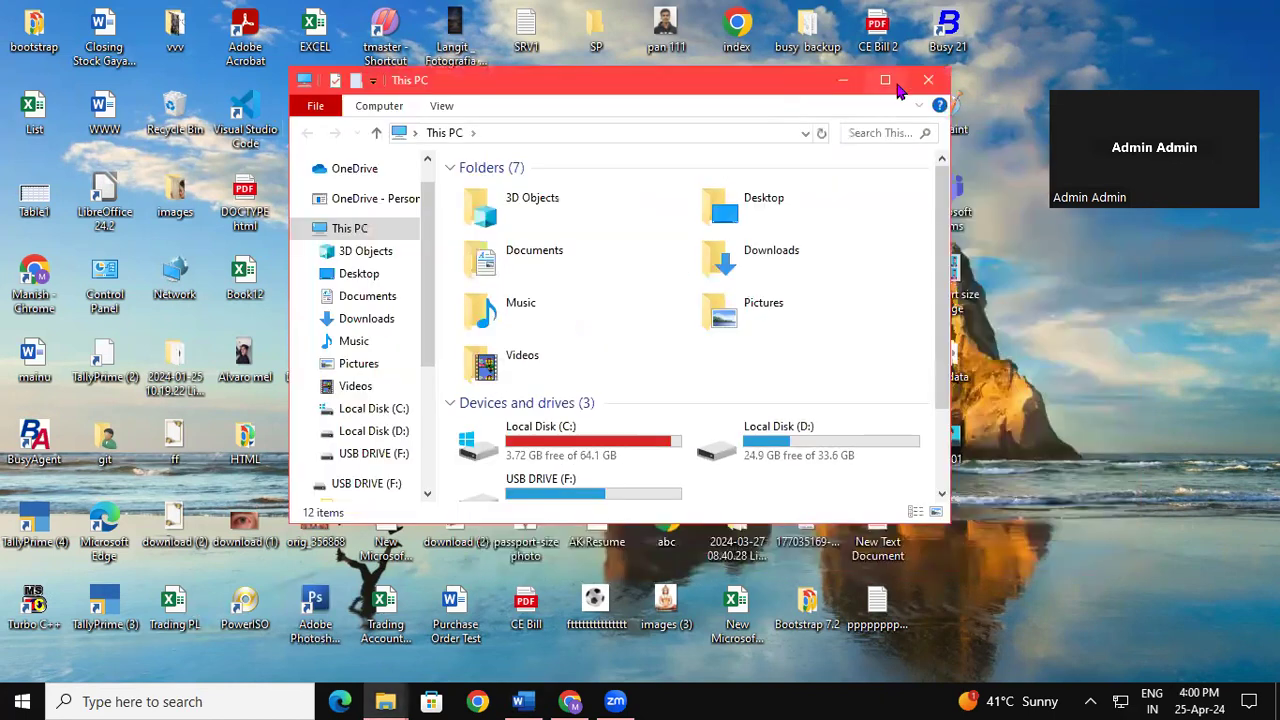
click(895, 82)
Open the properties of Local Disk (C:) and start Disk Cleanup for that drive.
click(322, 250)
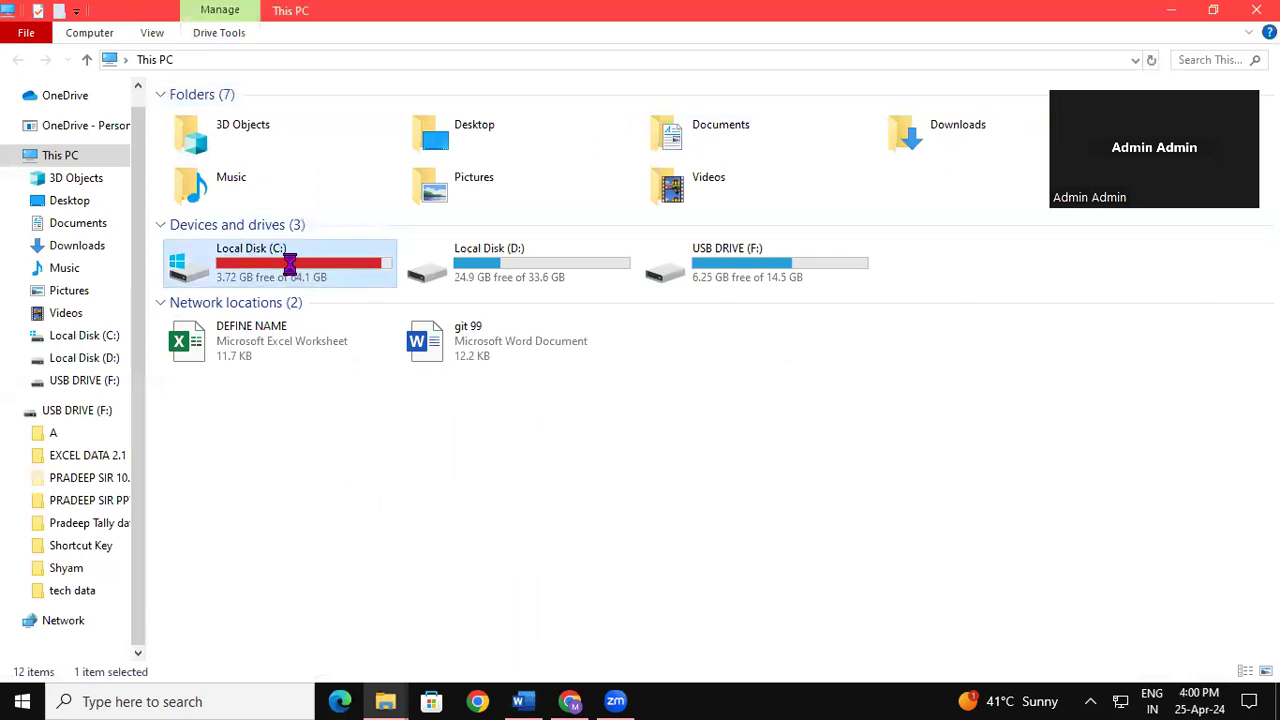
right_click(292, 272)
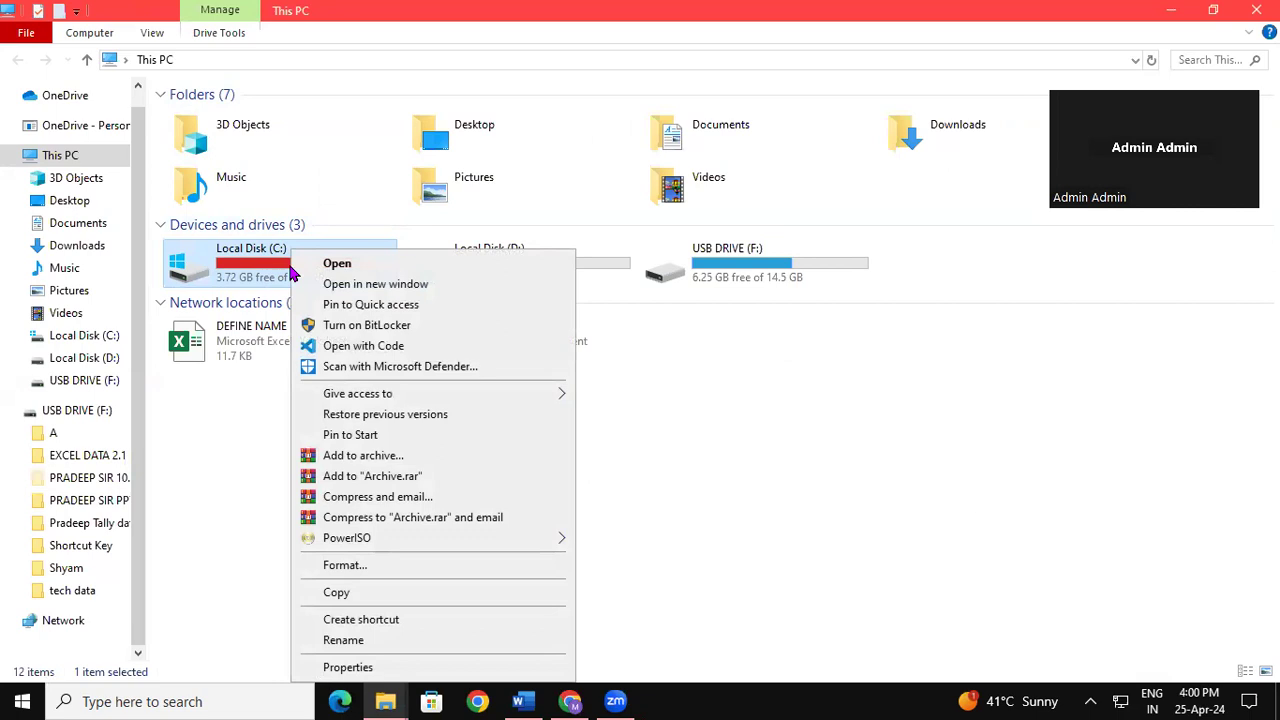
click(352, 668)
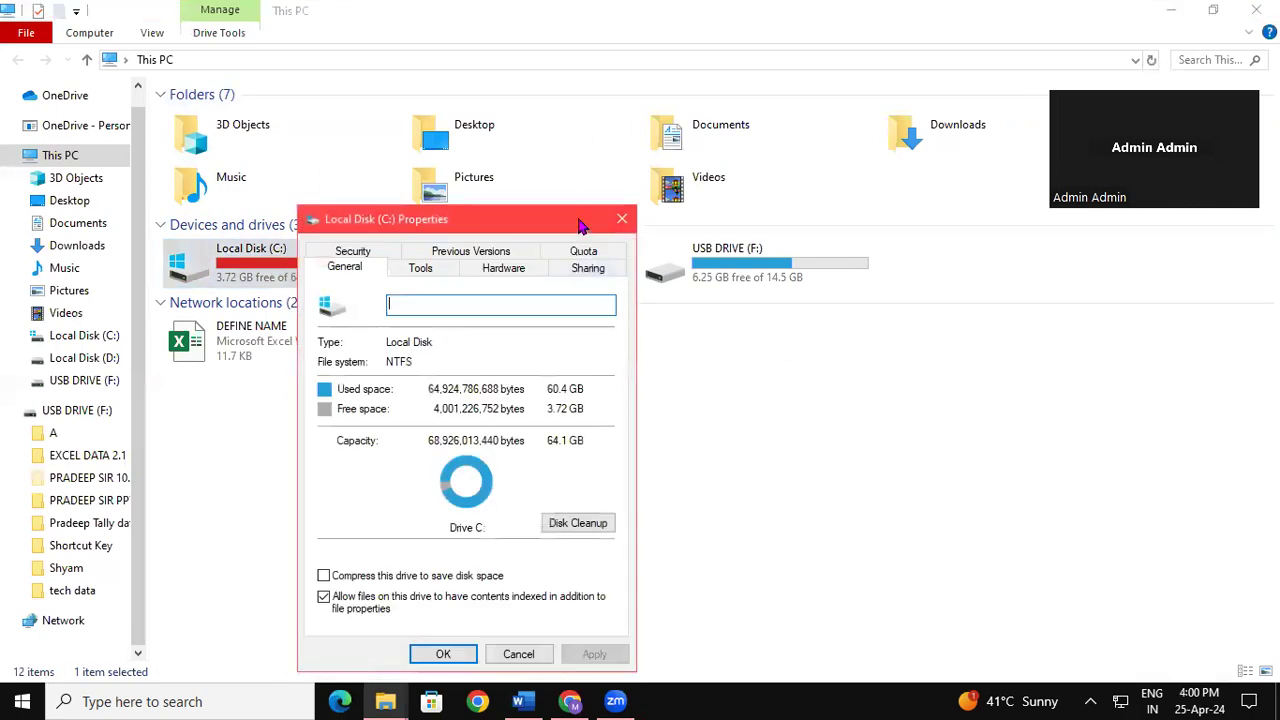
drag(582, 226, 538, 67)
click(532, 366)
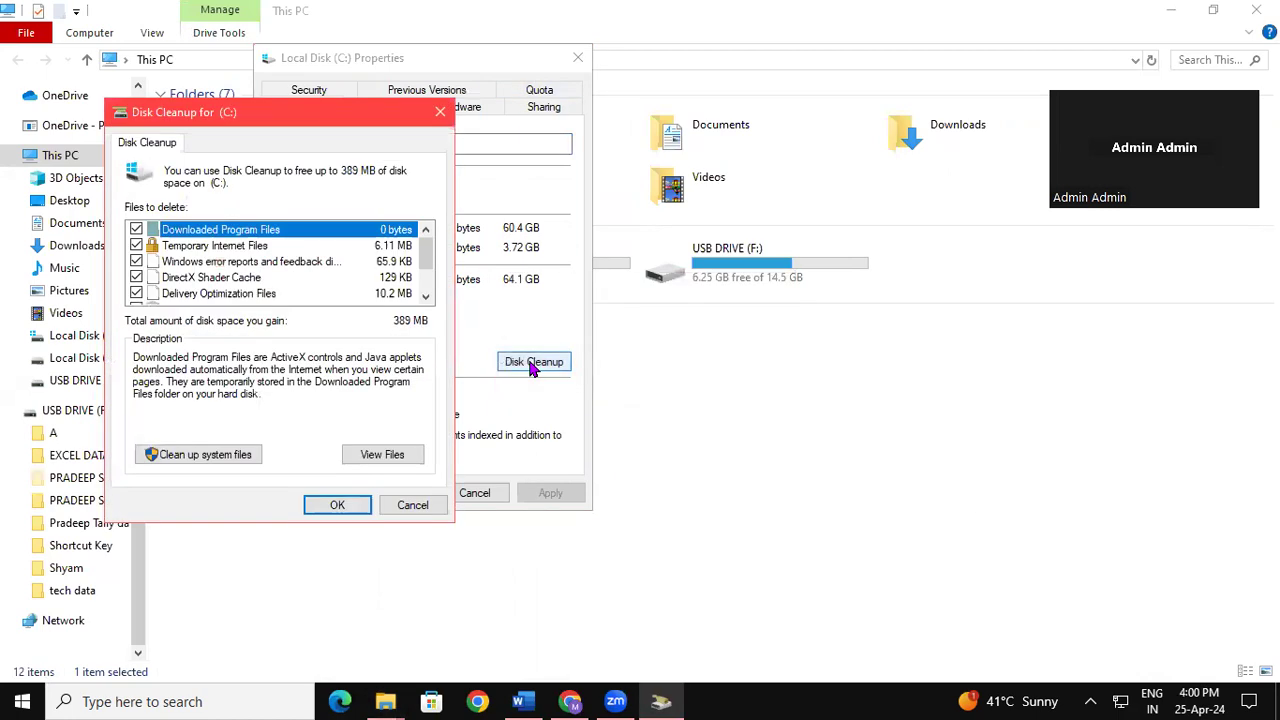
Extend Disk Cleanup to system files and delete all but the most recent restore point under System Restore and Shadow Copies.
click(229, 456)
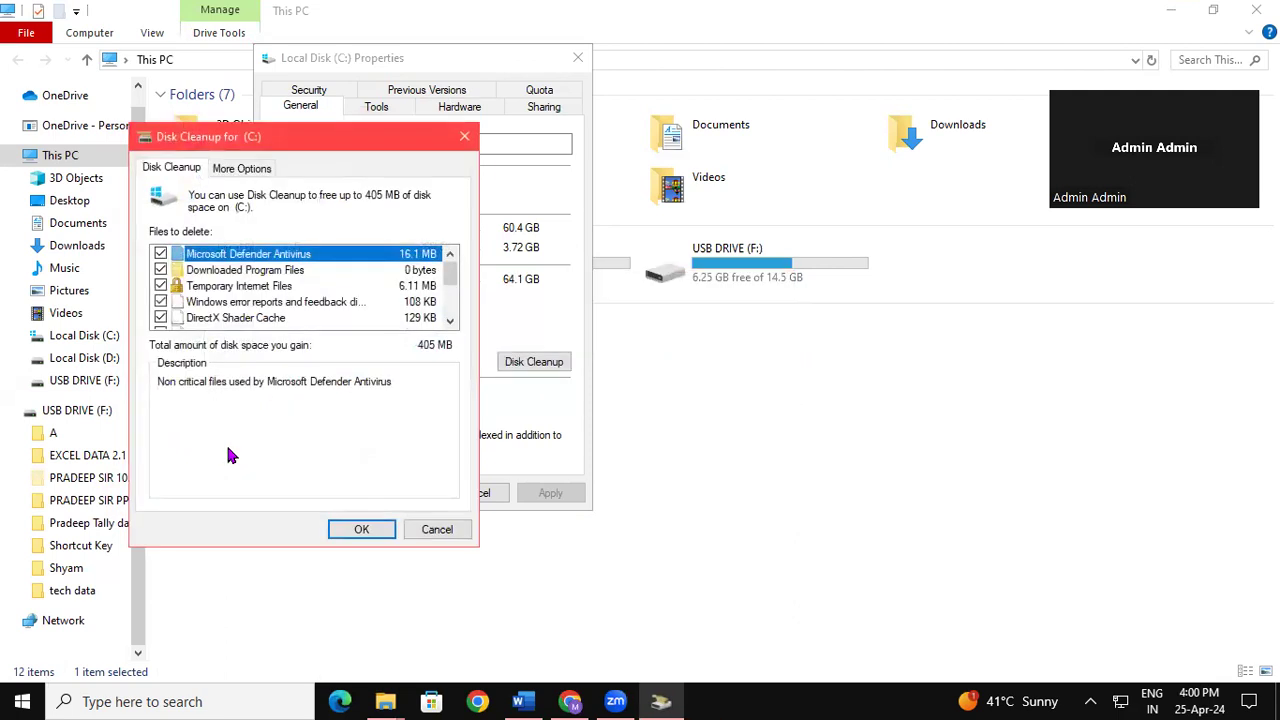
click(260, 170)
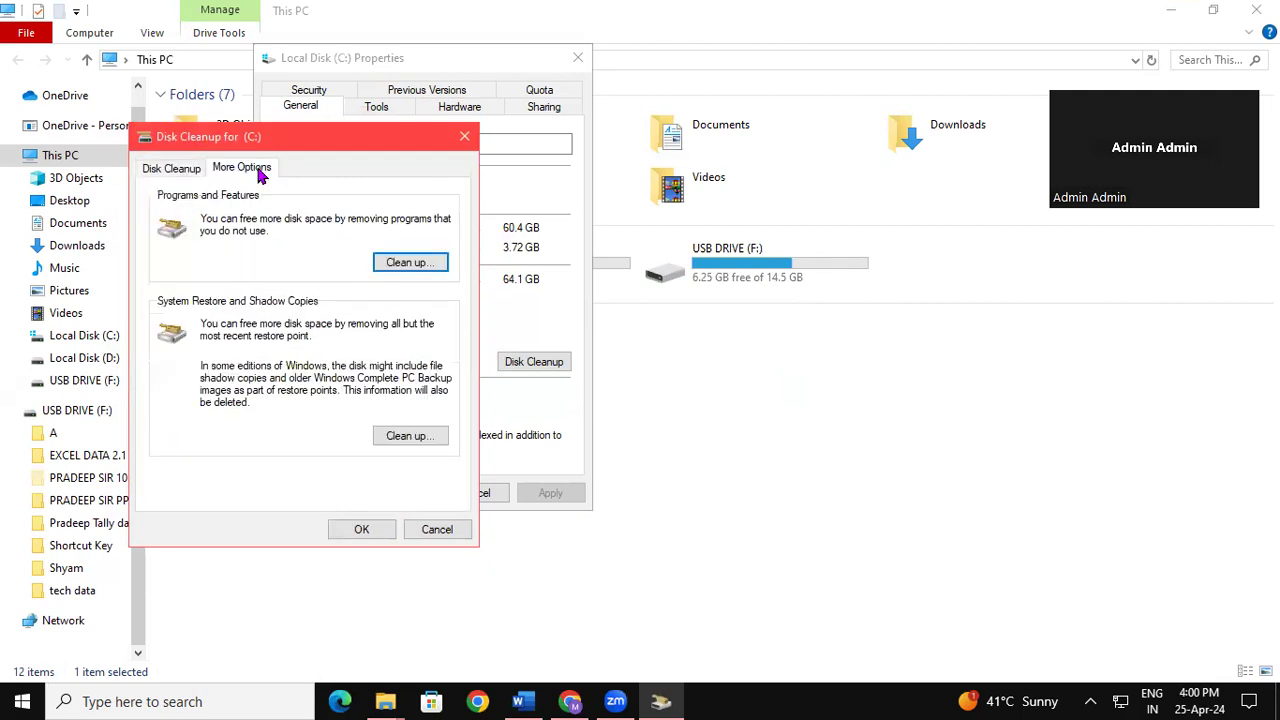
click(413, 437)
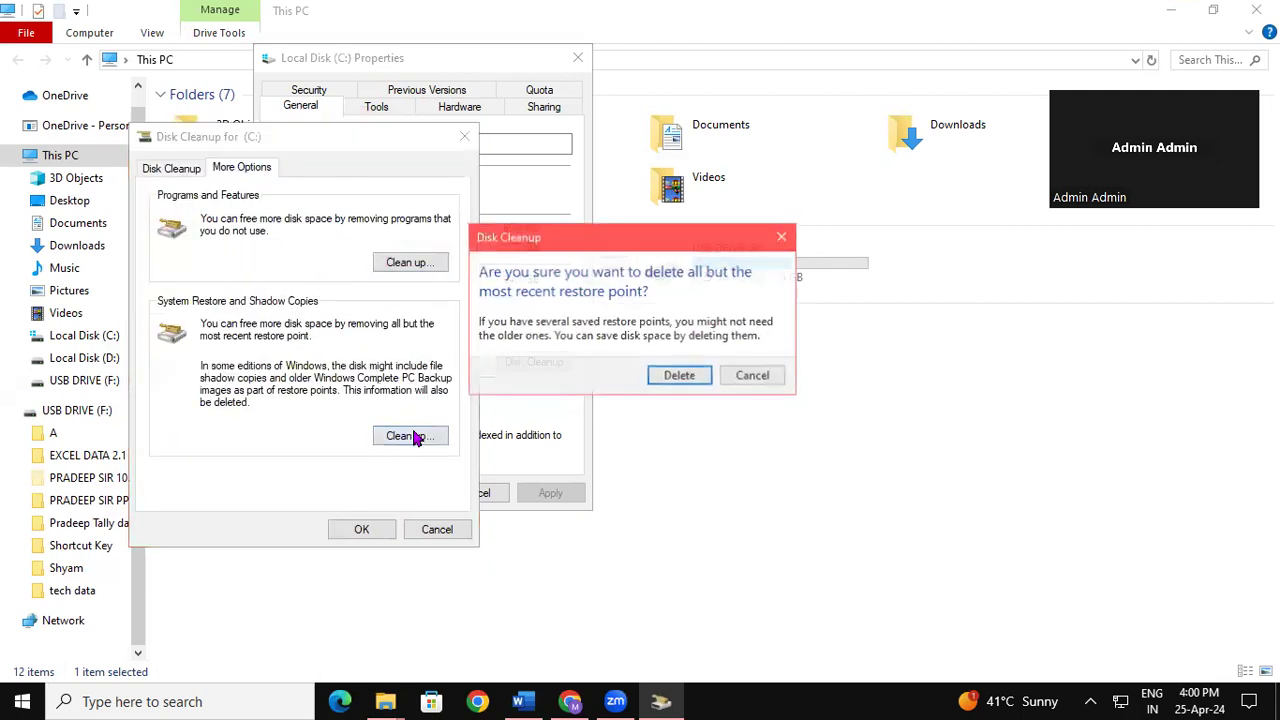
click(667, 380)
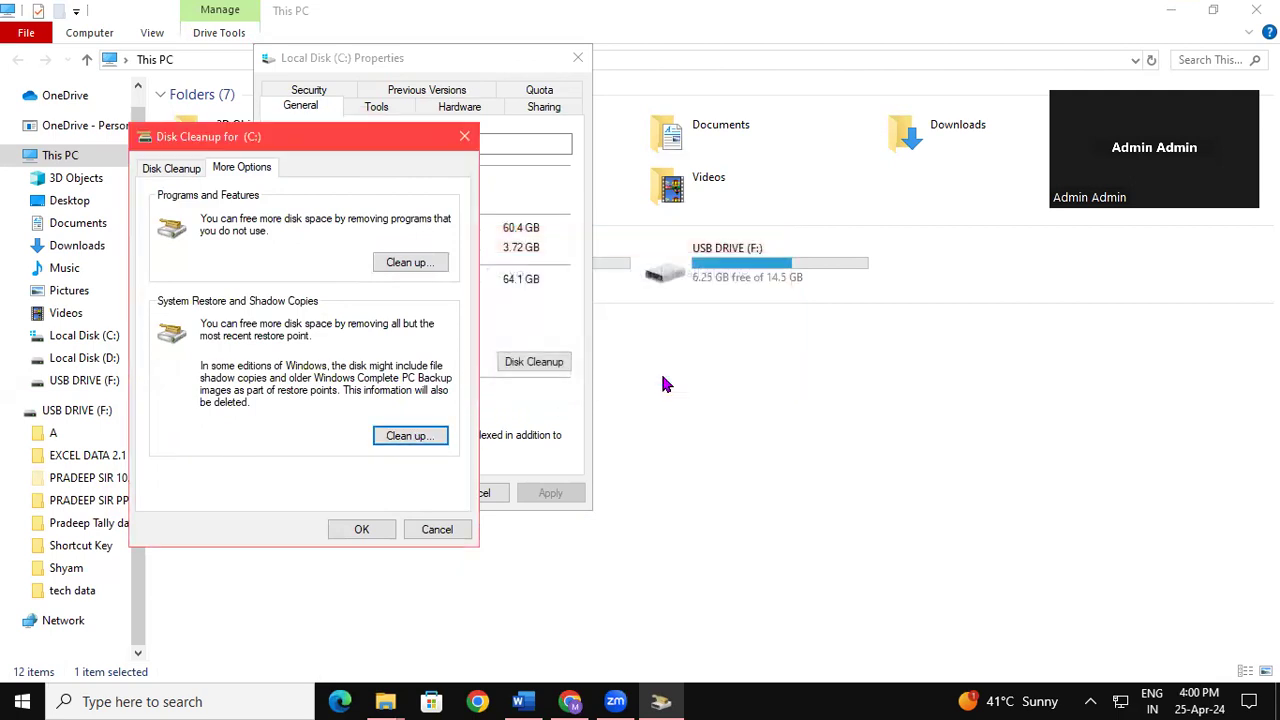
Run the cleanup to permanently delete the selected files on drive C:, and close the drive properties and This PC.
click(374, 532)
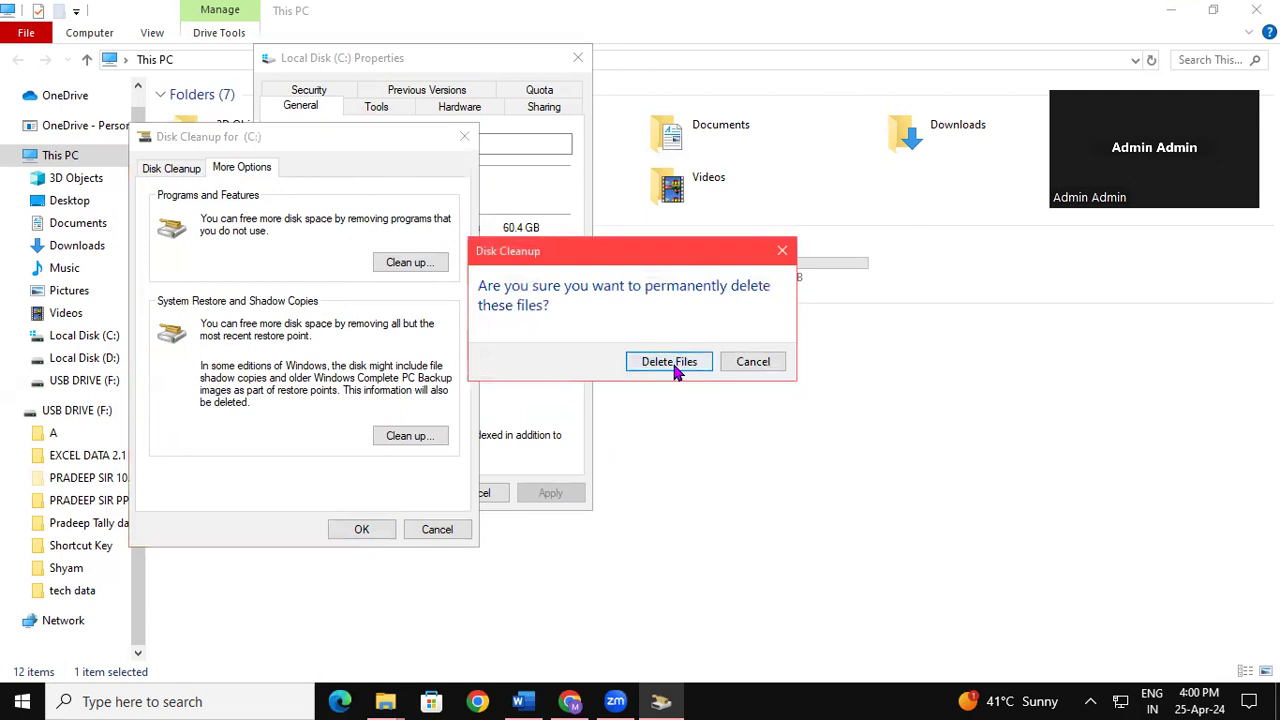
click(669, 362)
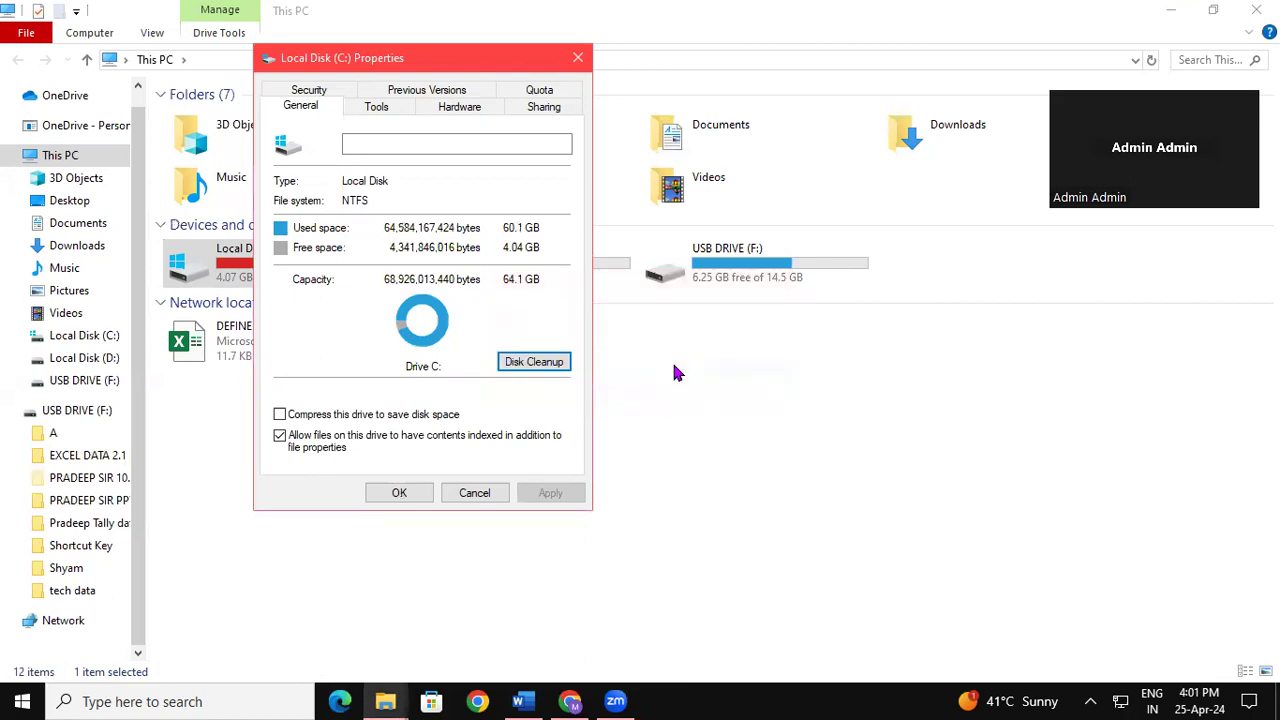
click(395, 492)
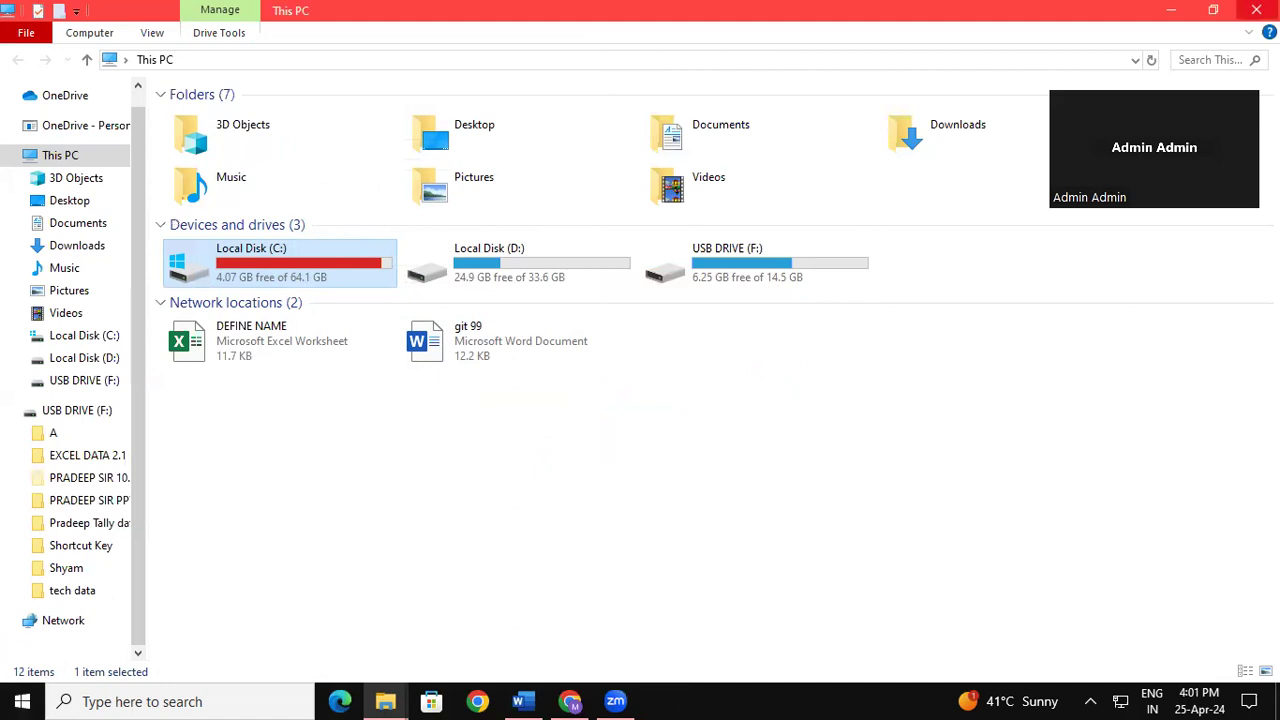
click(1252, 12)
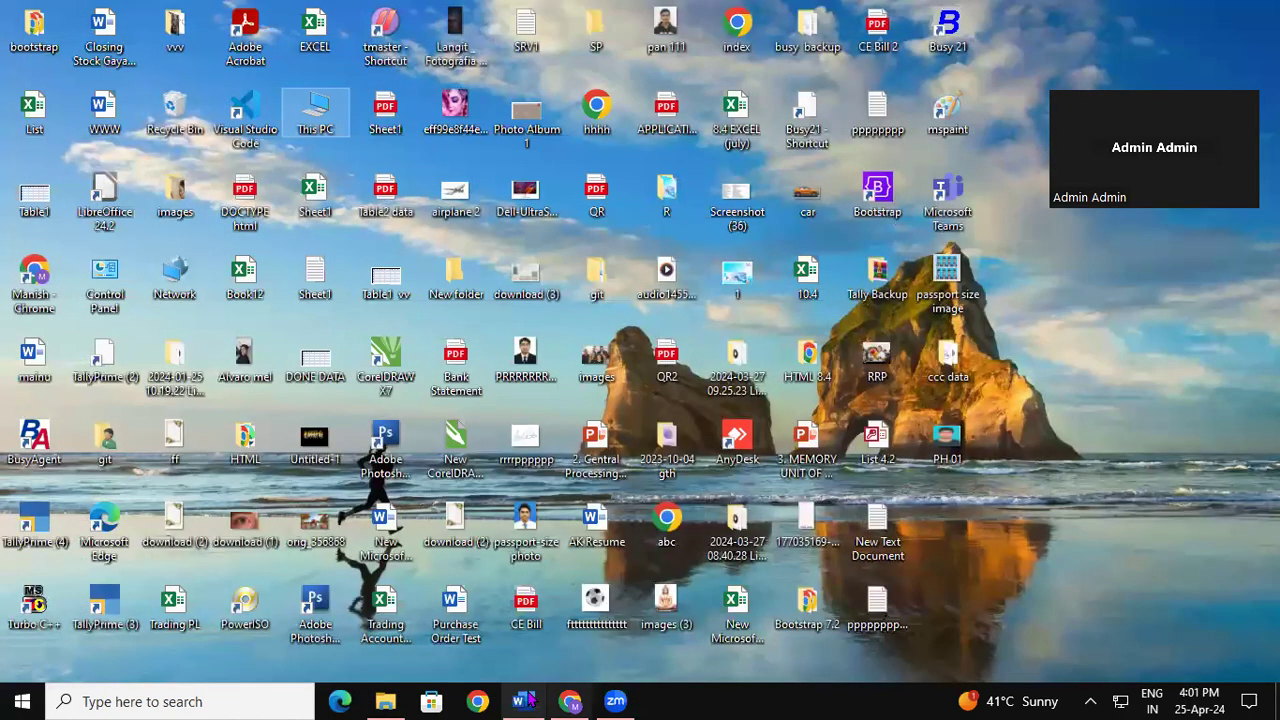
Switch back to the Word notes and review item 5 on removing temporary files.
click(527, 692)
drag(325, 617, 408, 622)
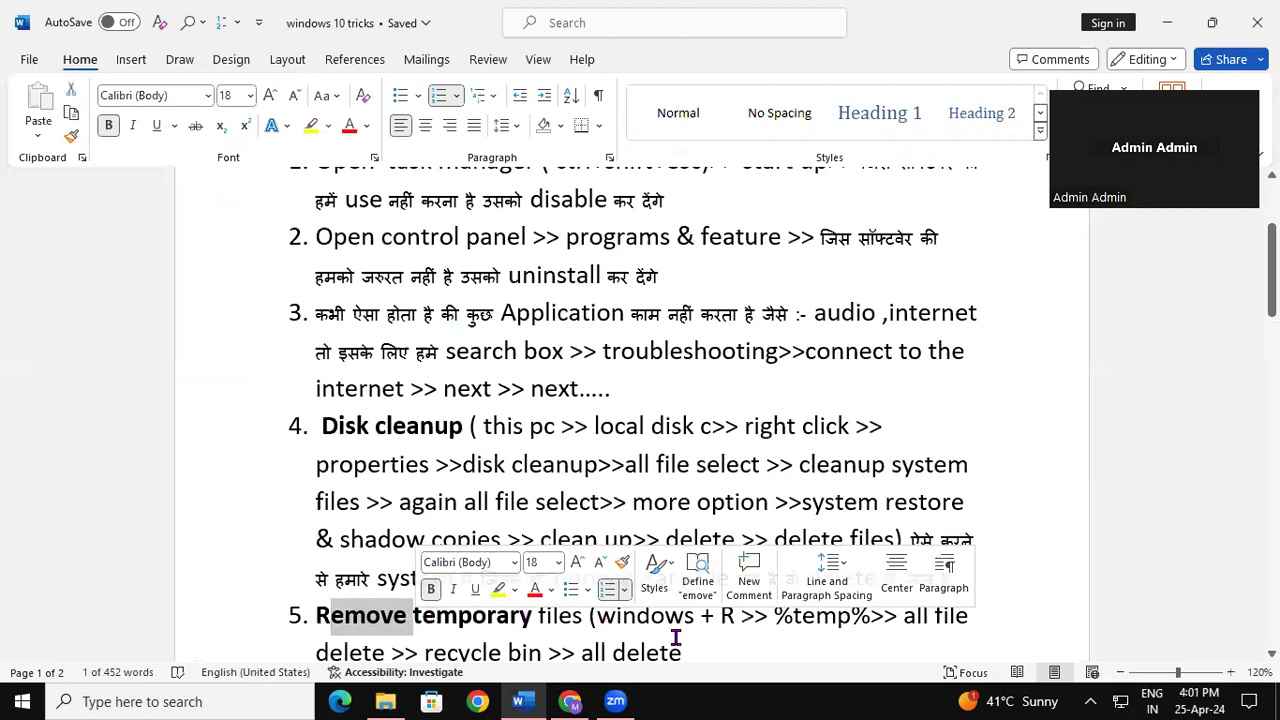
click(707, 642)
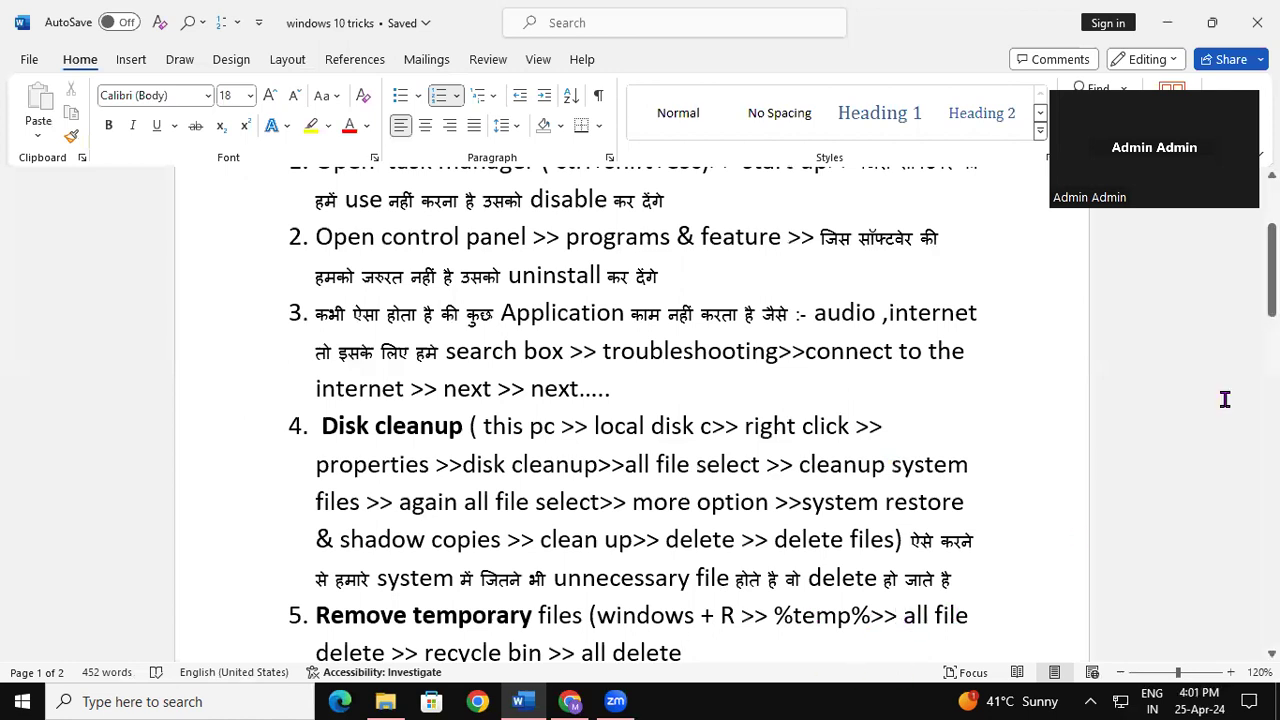
scroll(874, 313, down, 3)
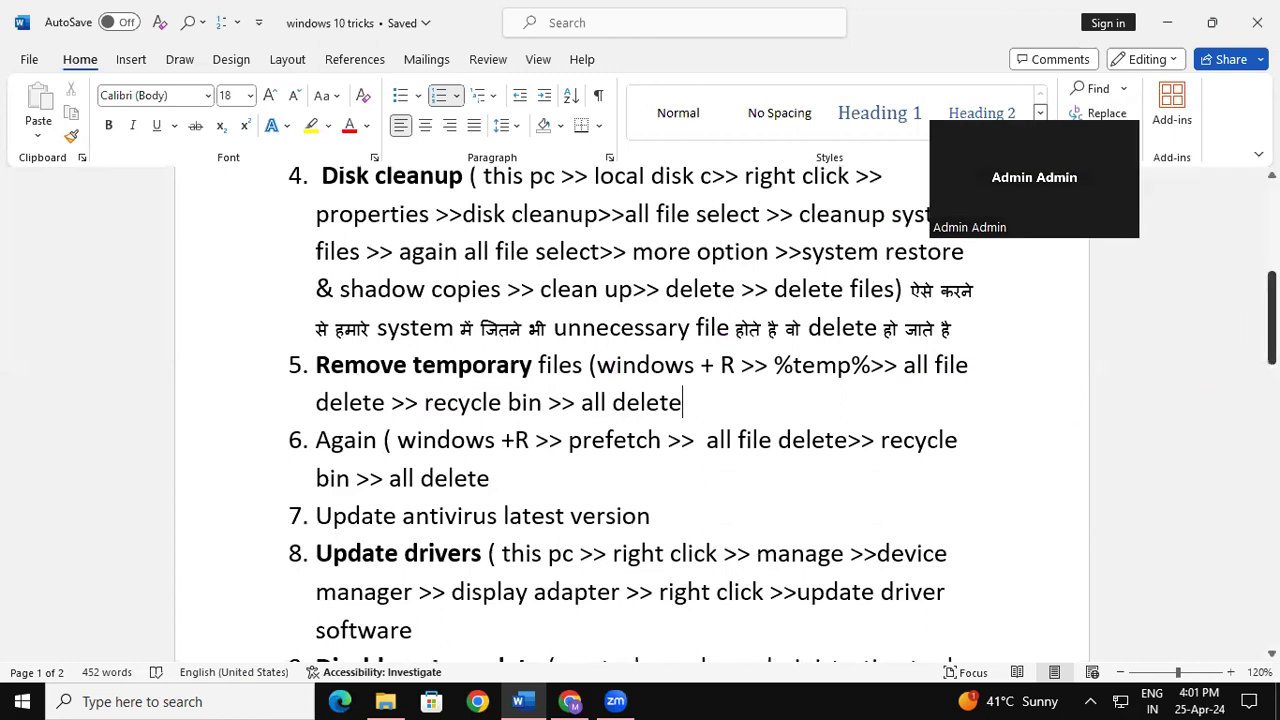
scroll(660, 410, up, 2)
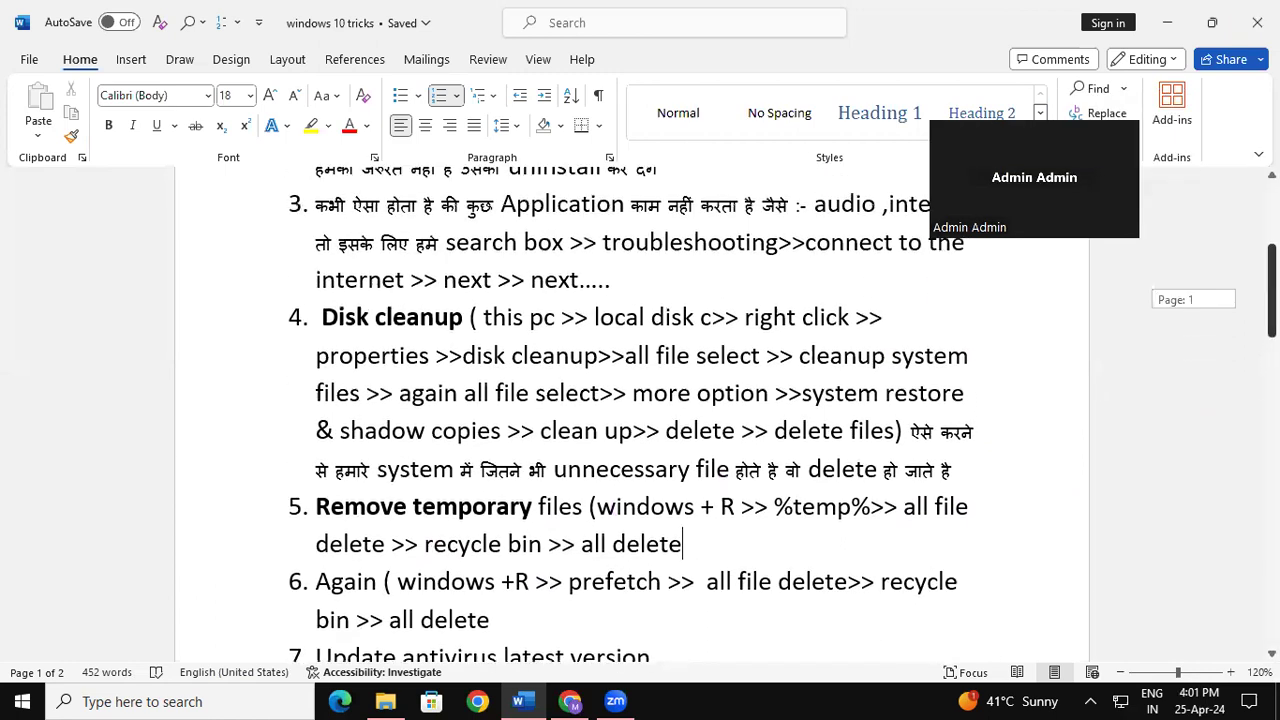
scroll(1211, 297, up, 1)
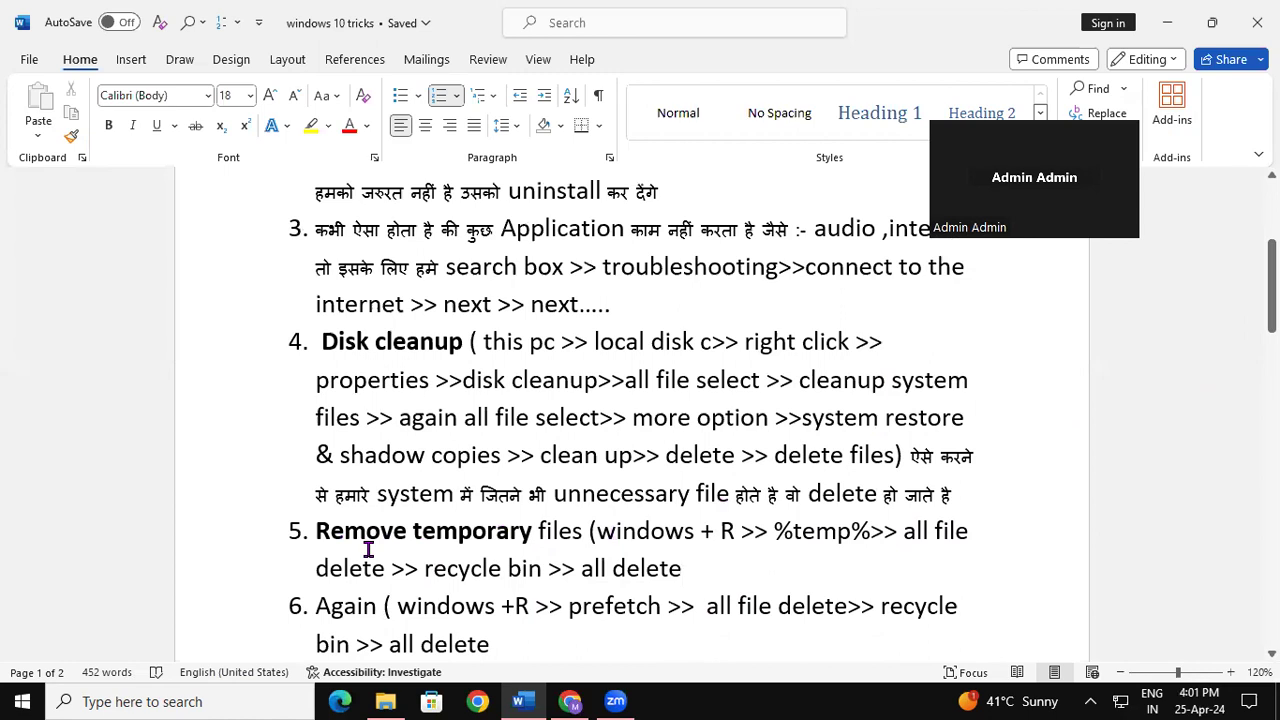
Run the command %temp% to open the Temp folder of temporary files.
key(super+r)
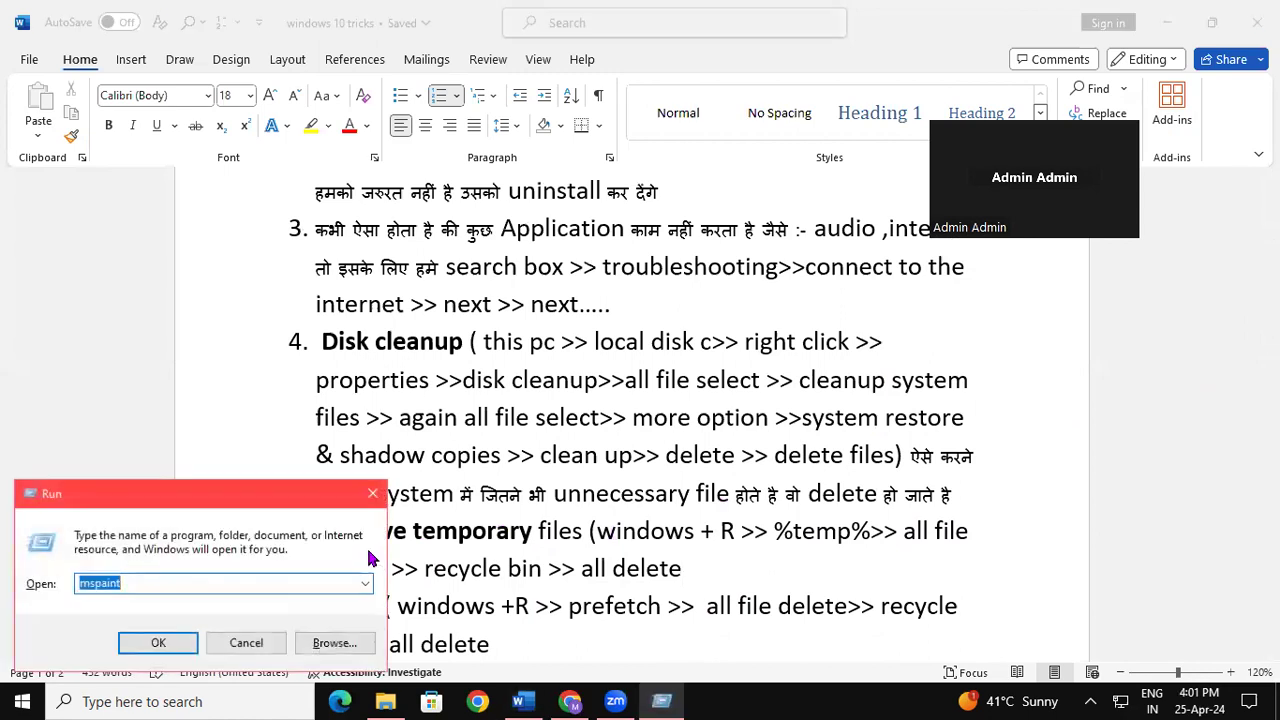
text(%)
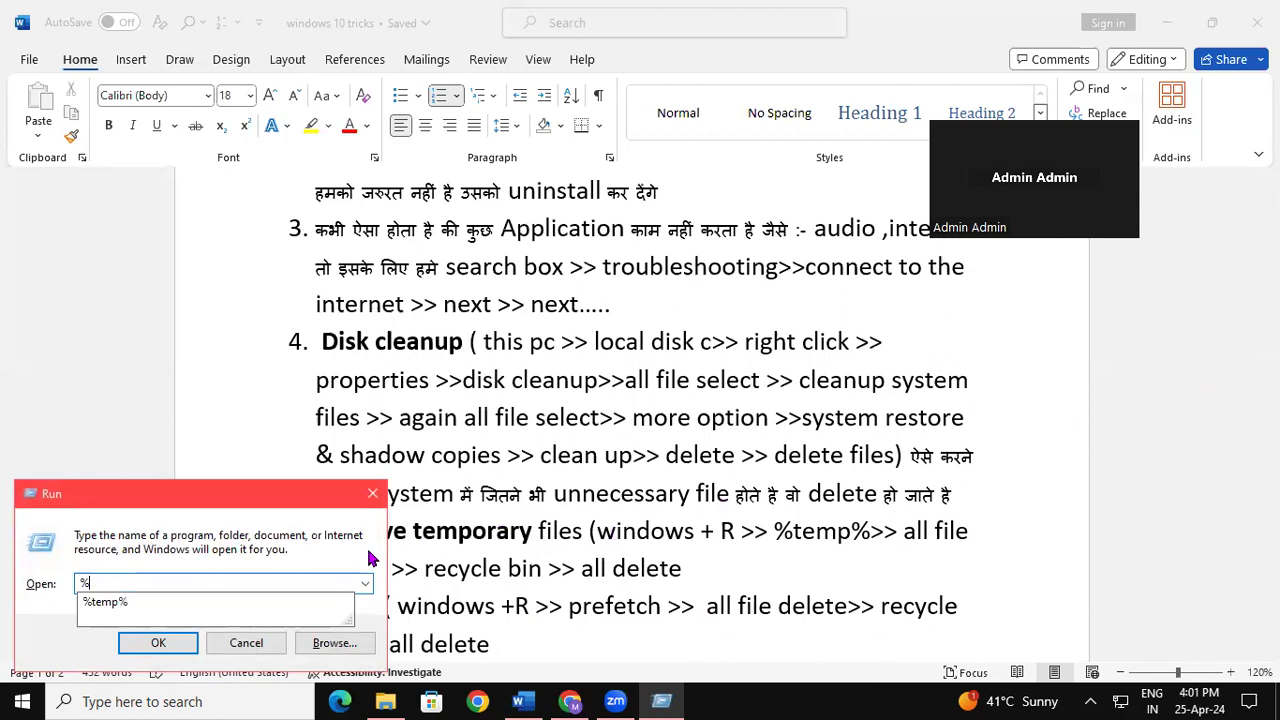
text(temp%)
key(Return)
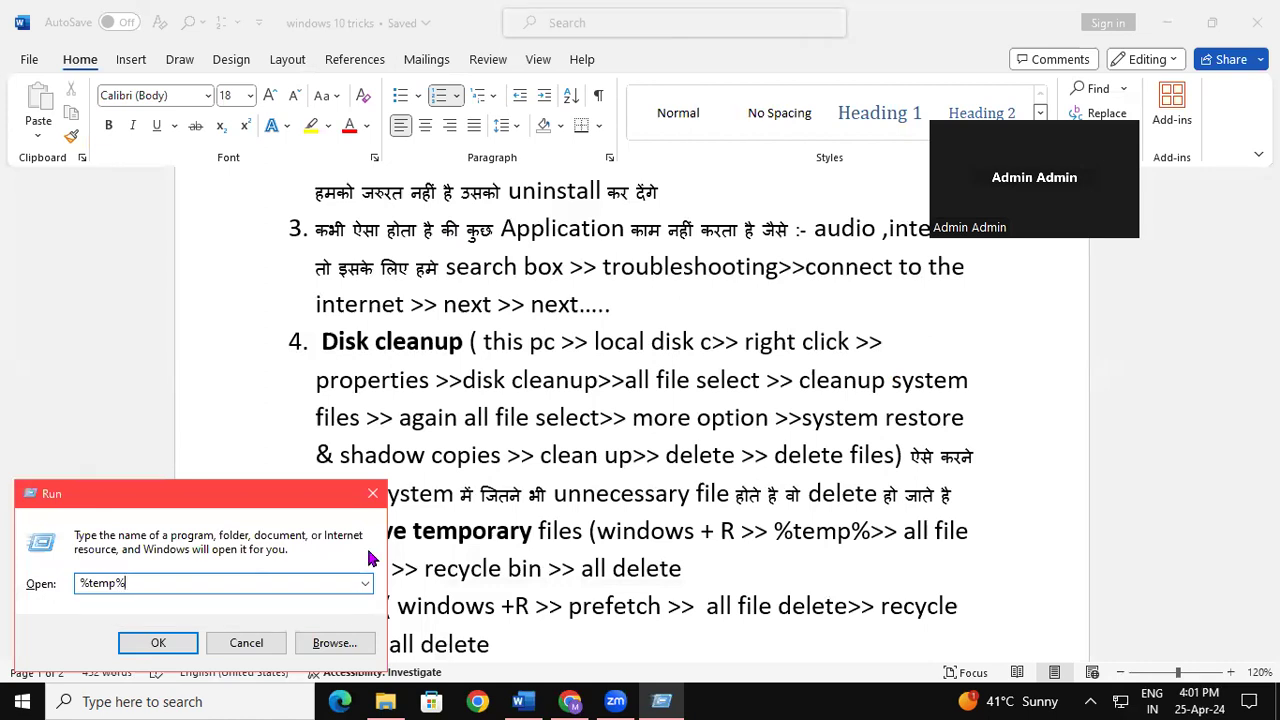
key(Return)
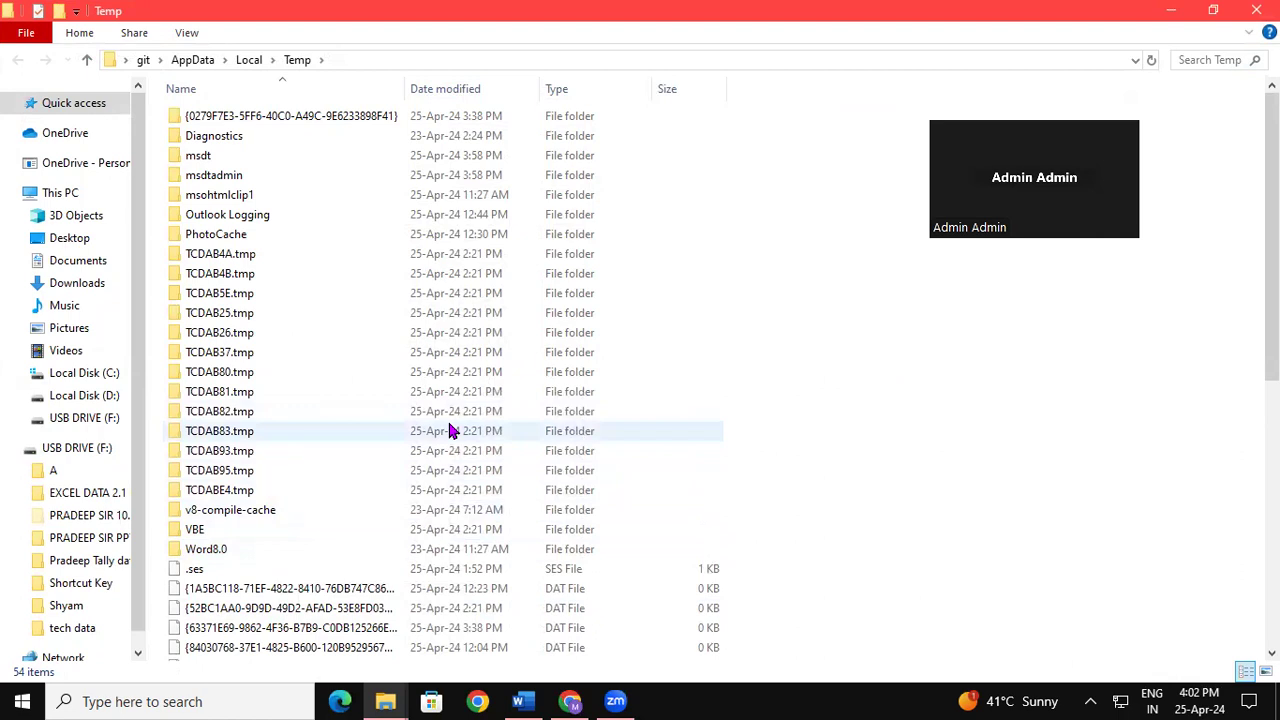
Permanently delete all items in the Temp folder, granting administrator permission for msdtadmin and dismissing the deletion of files in use.
key(ctrl+a)
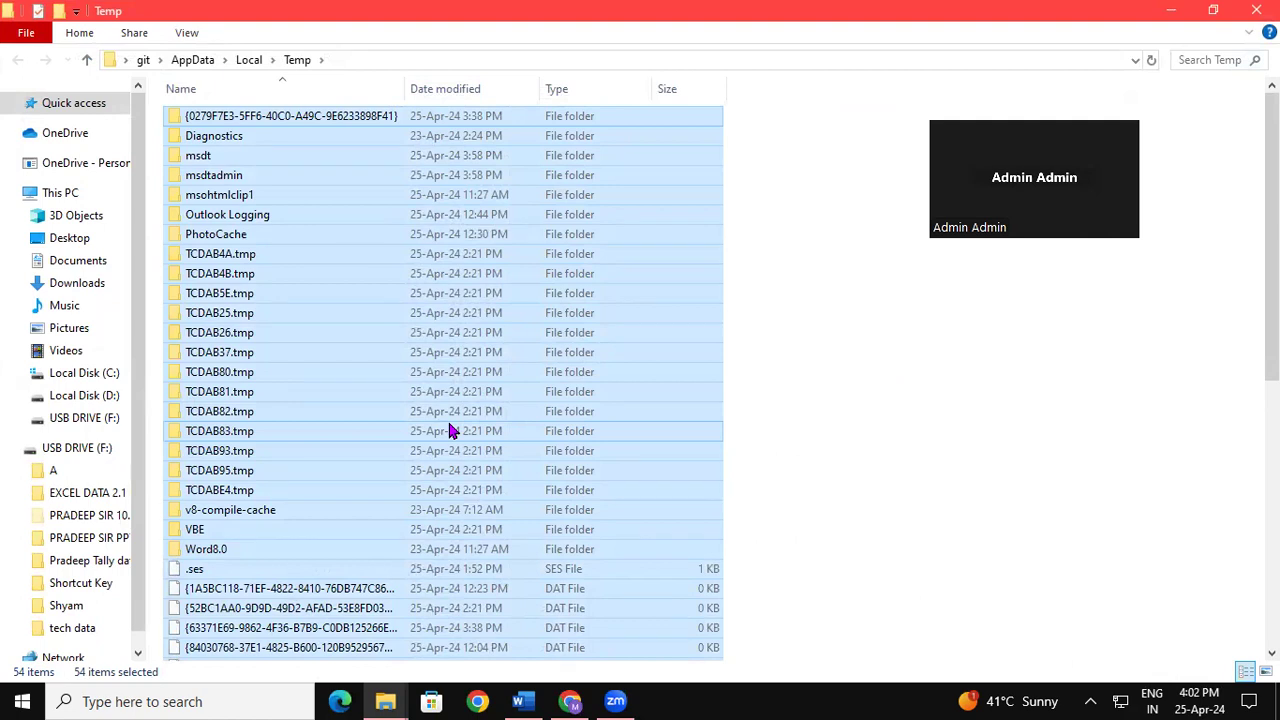
key(shift+Delete)
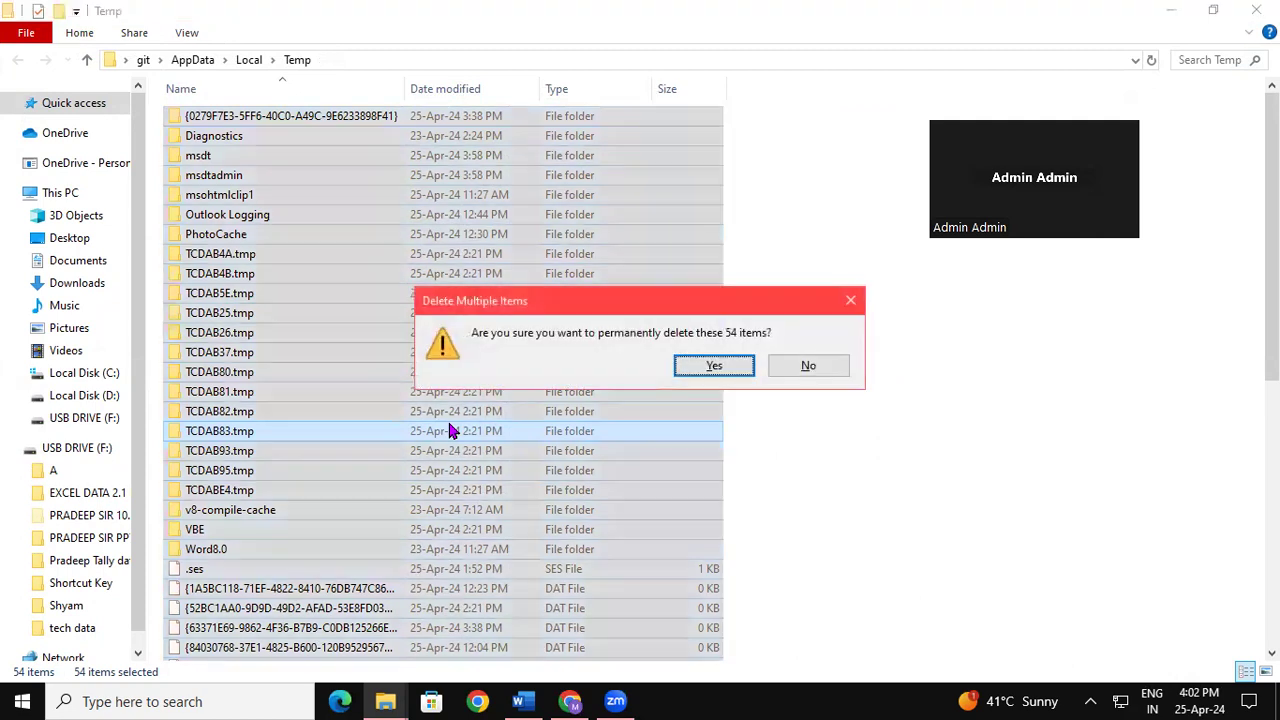
click(712, 368)
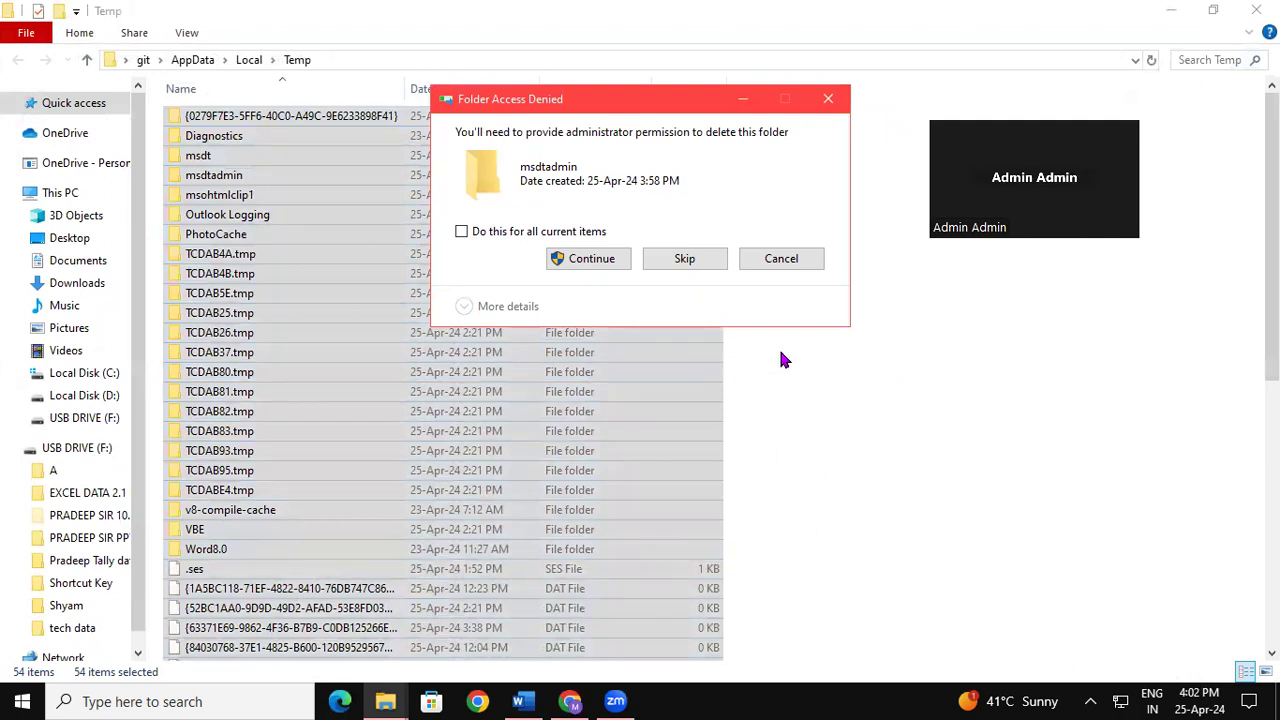
click(613, 259)
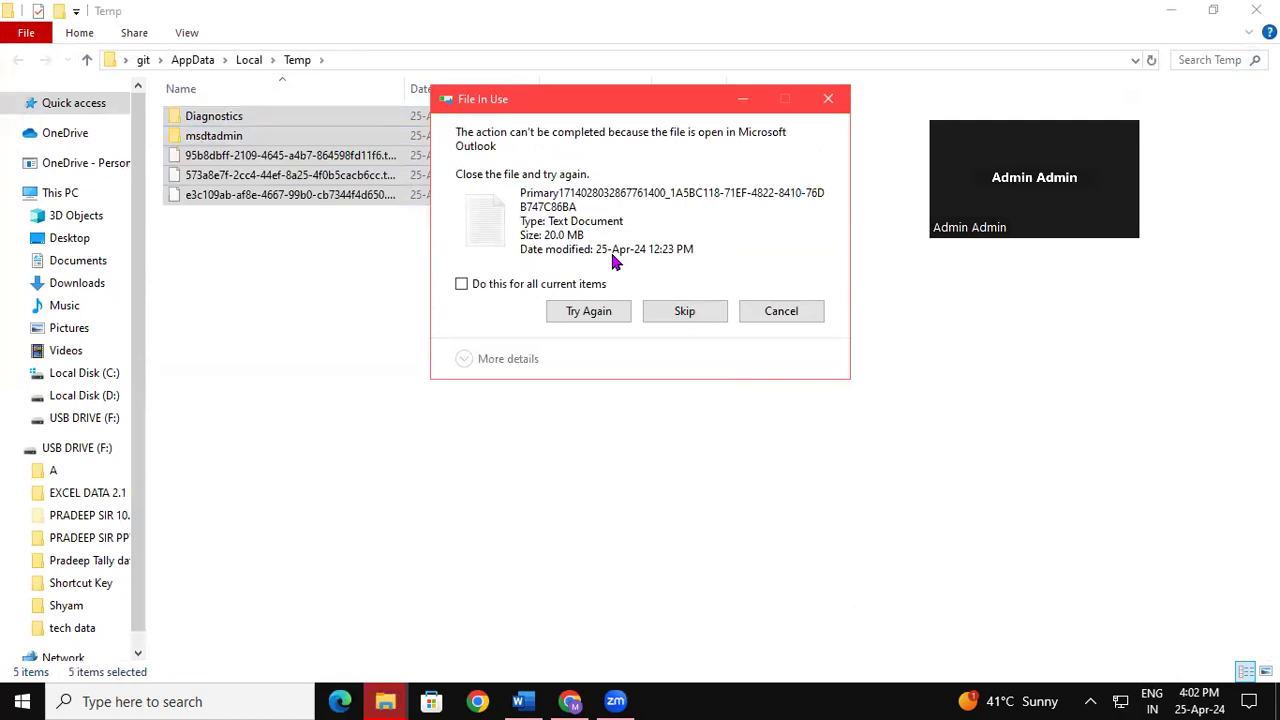
click(828, 98)
Try to delete the remaining Diagnostics folder from the Temp folder.
click(286, 116)
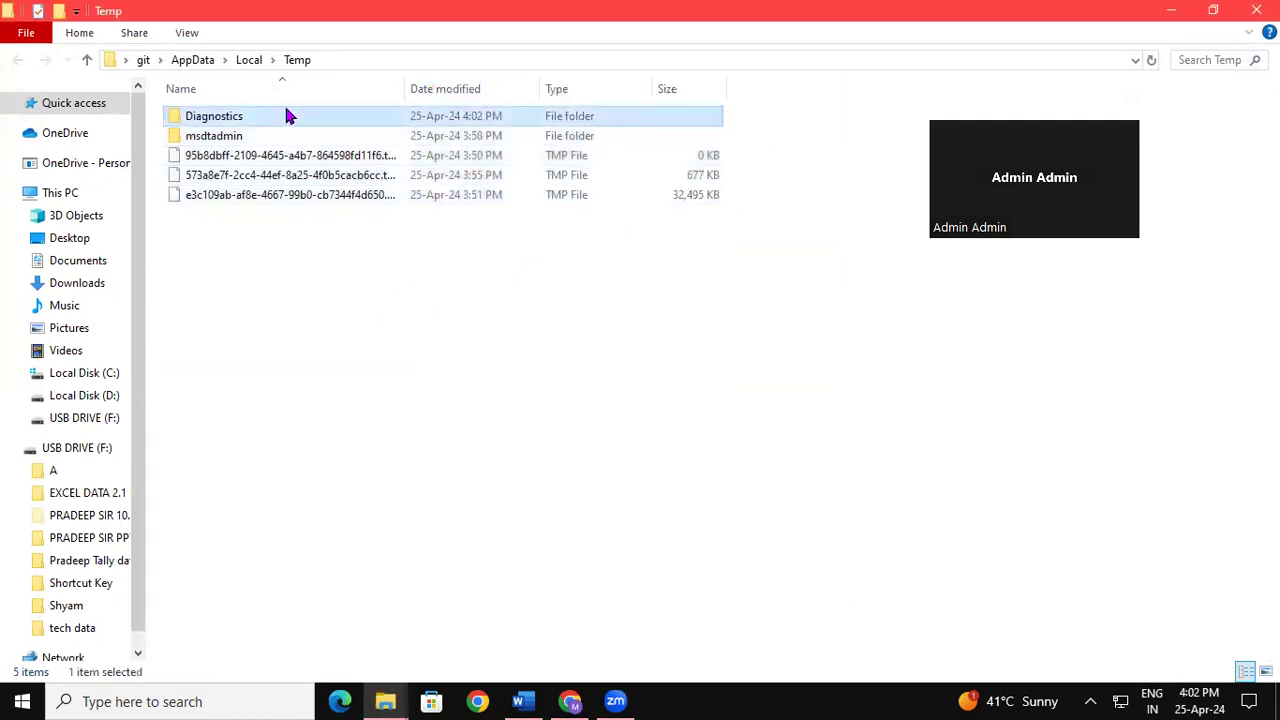
right_click(288, 117)
click(350, 520)
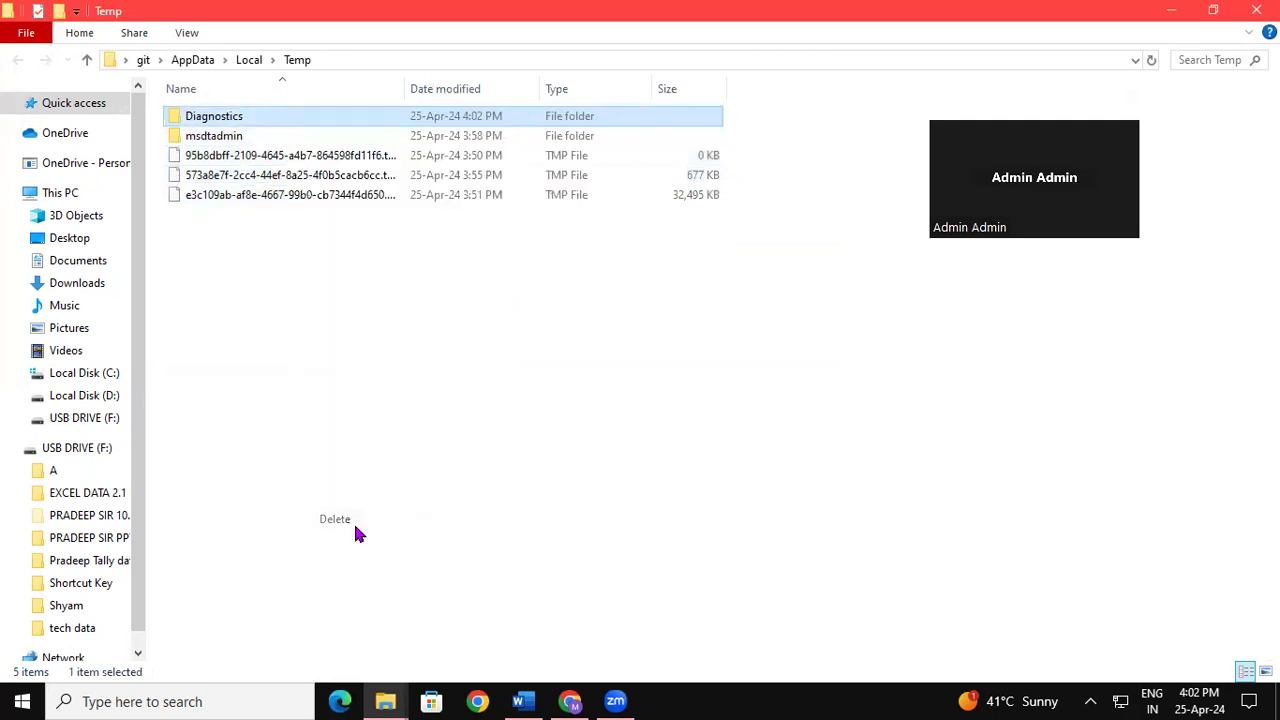
click(828, 98)
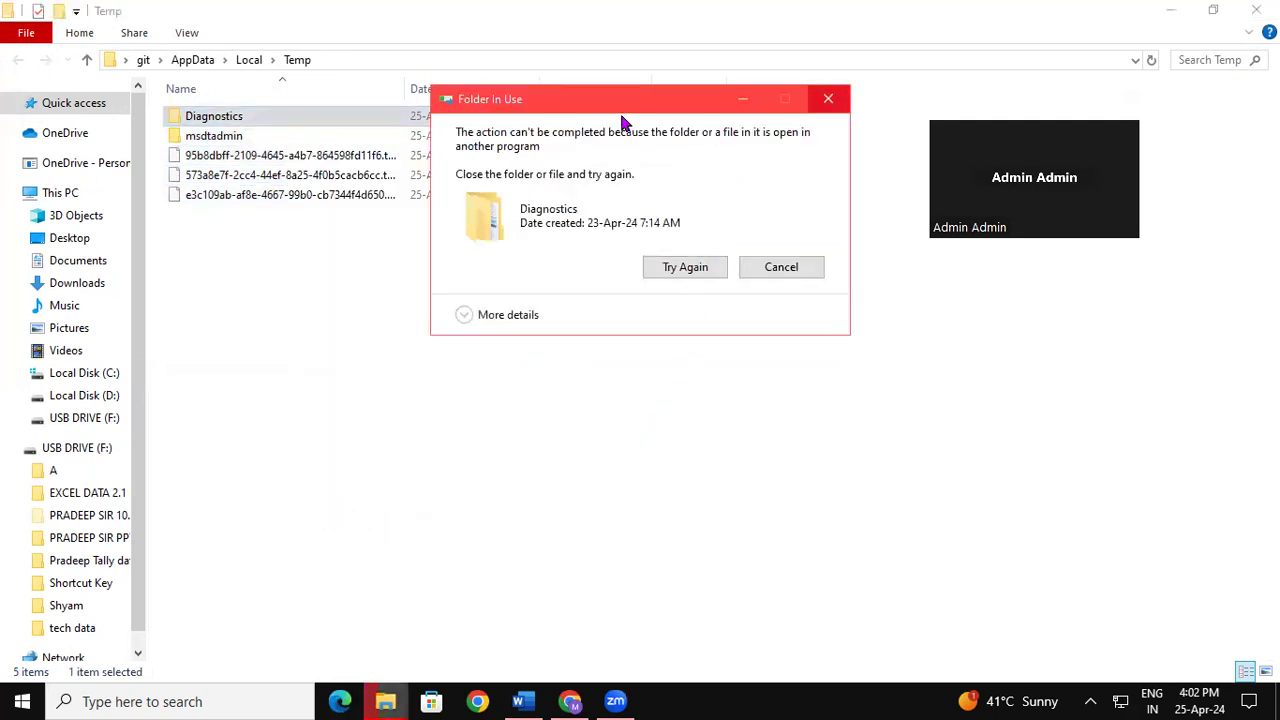
Try to delete the two remaining TMP files starting with 573a8e7f and e3c109ab from the Temp folder.
click(224, 177)
right_click(226, 177)
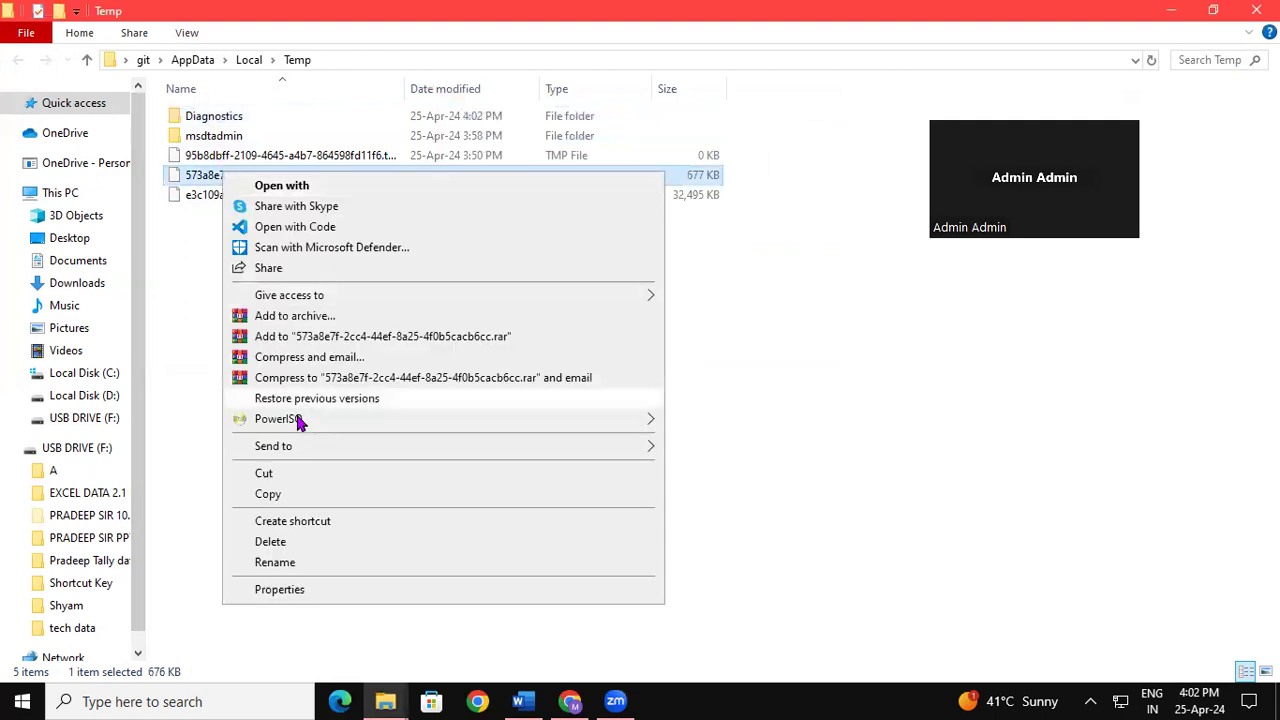
click(300, 543)
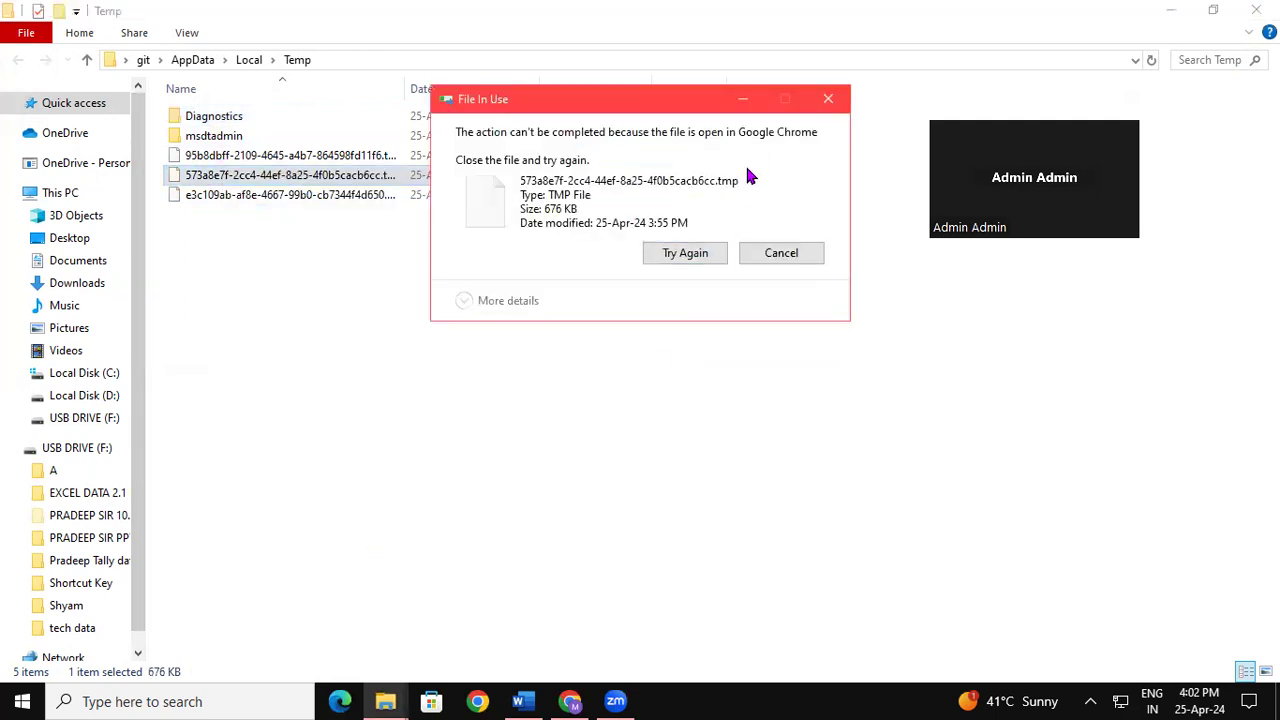
key(Escape)
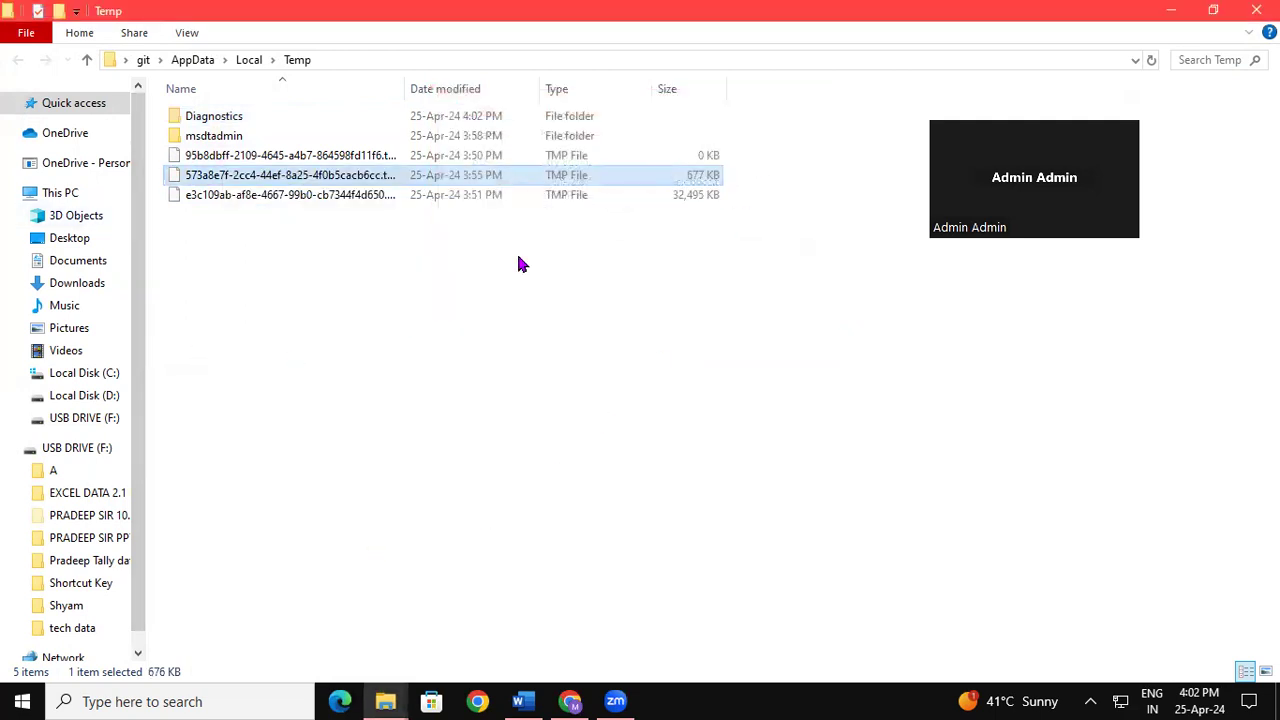
click(240, 200)
right_click(240, 198)
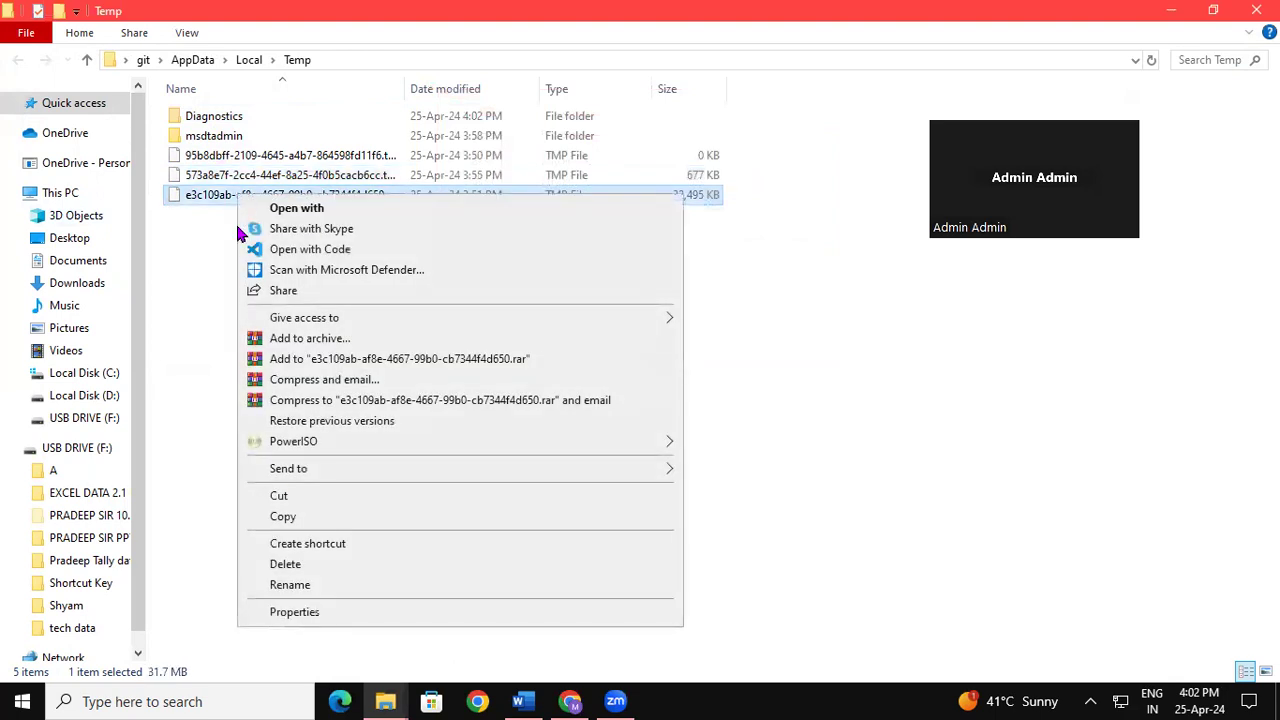
click(294, 570)
click(686, 252)
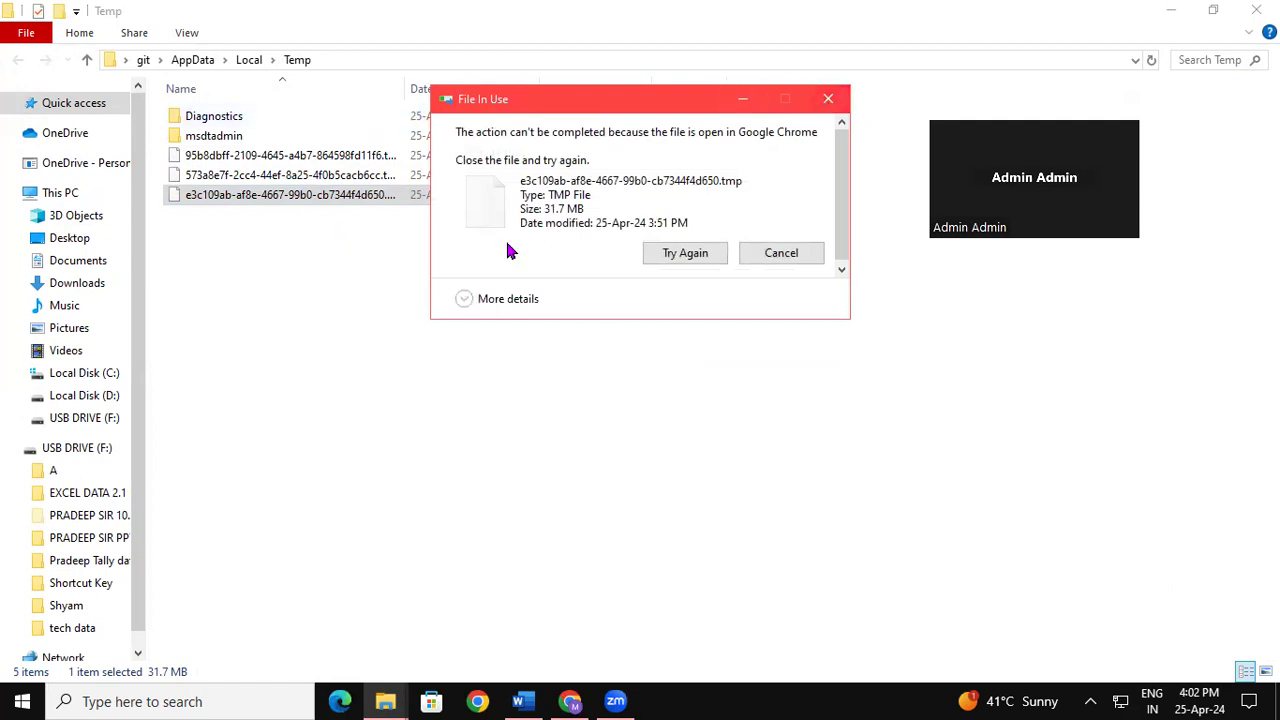
key(Escape)
click(425, 426)
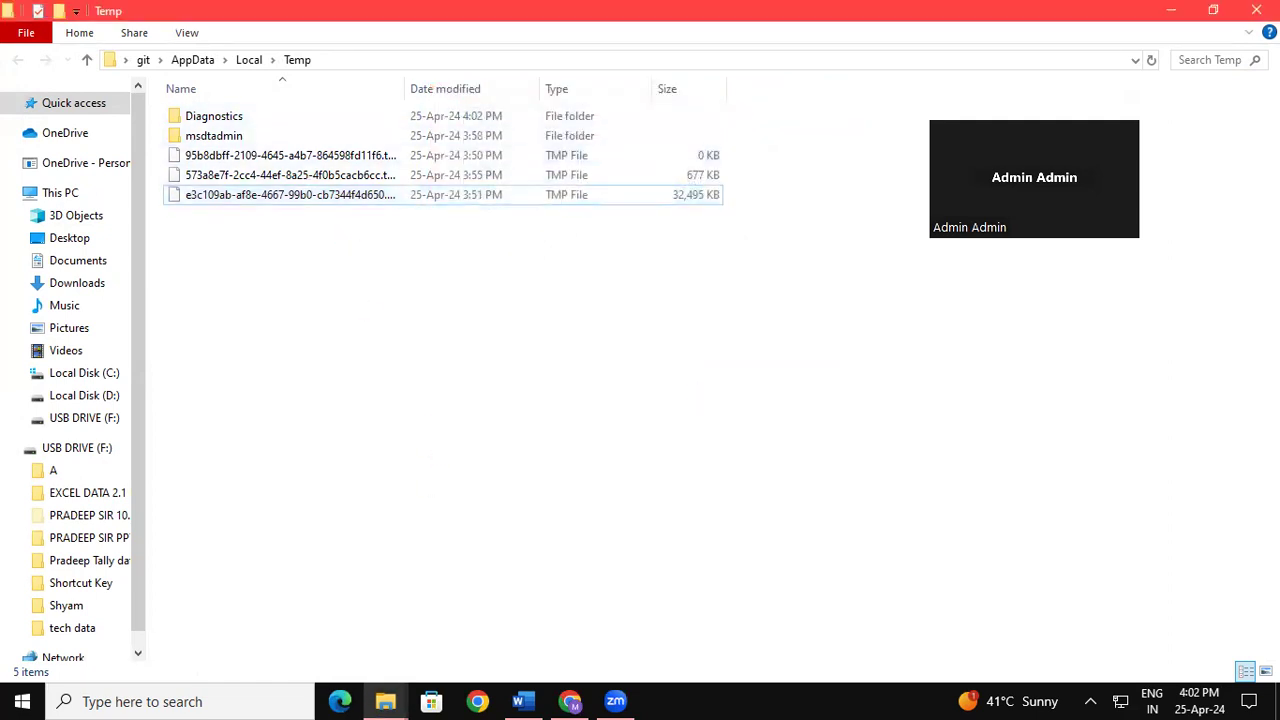
Return to the Word notes, run the command prefetch and grant permanent access to open the Prefetch folder.
key(alt+Tab)
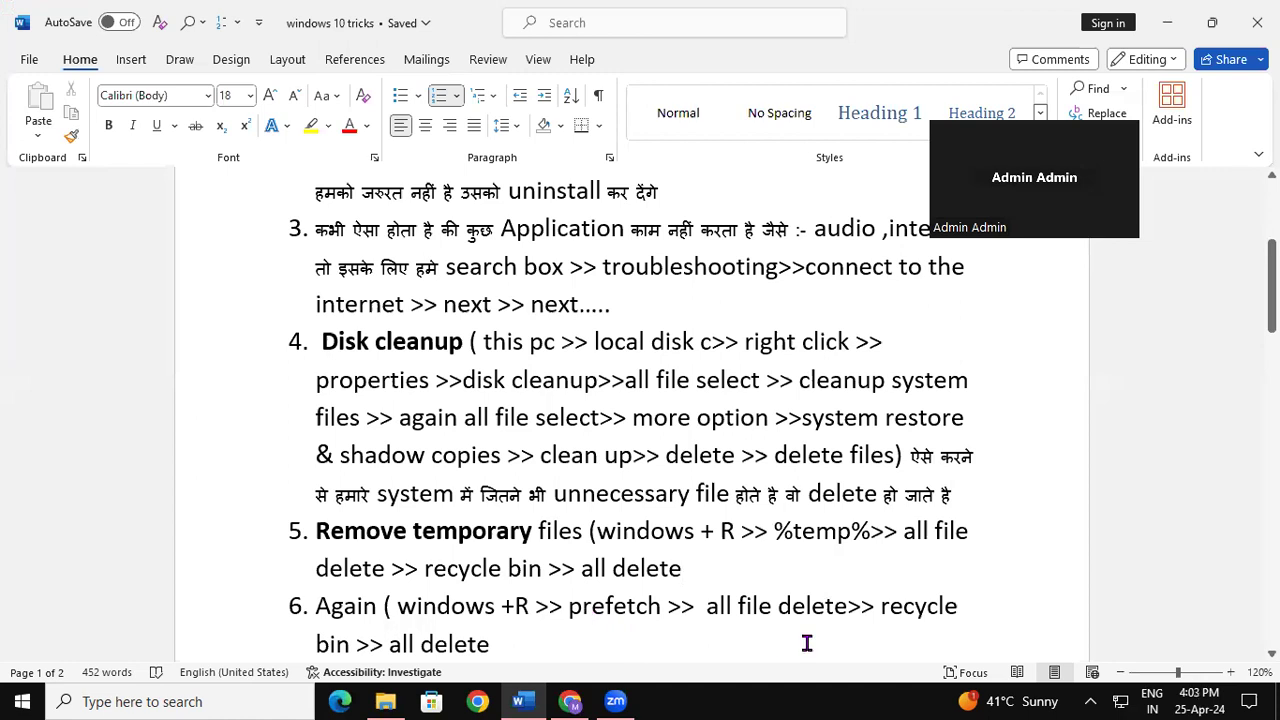
key(super+r)
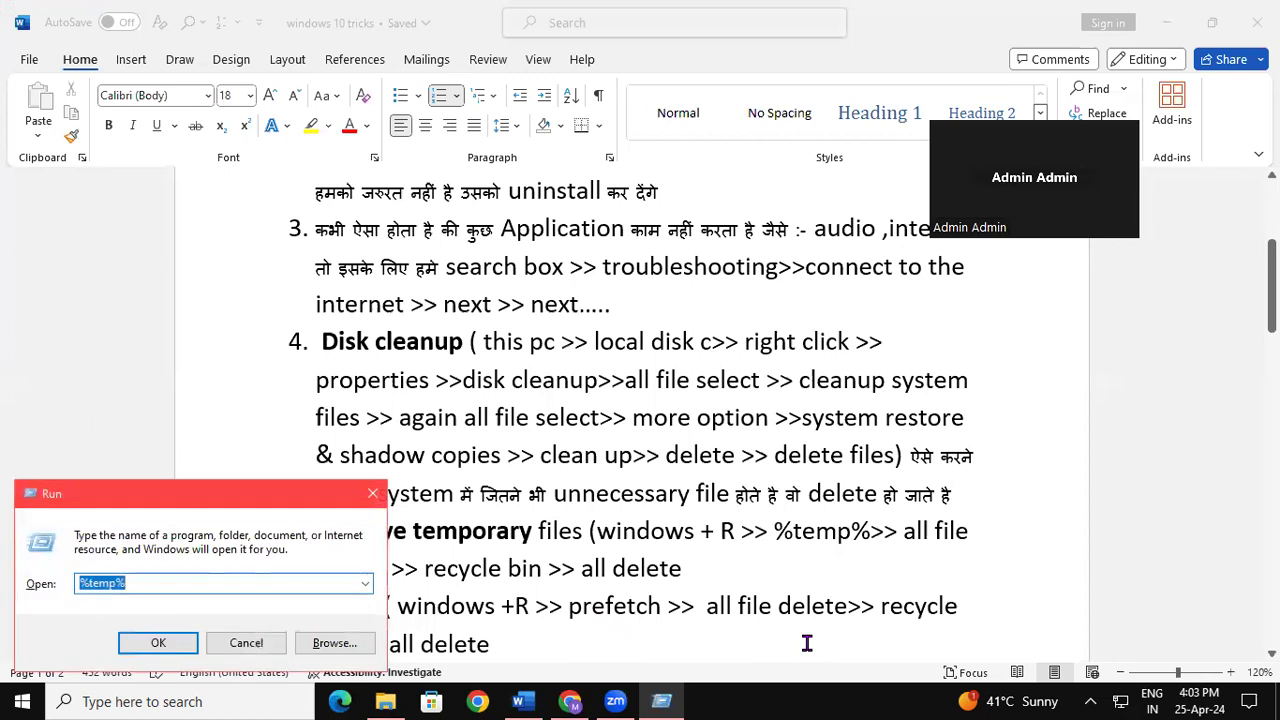
text(prefetch)
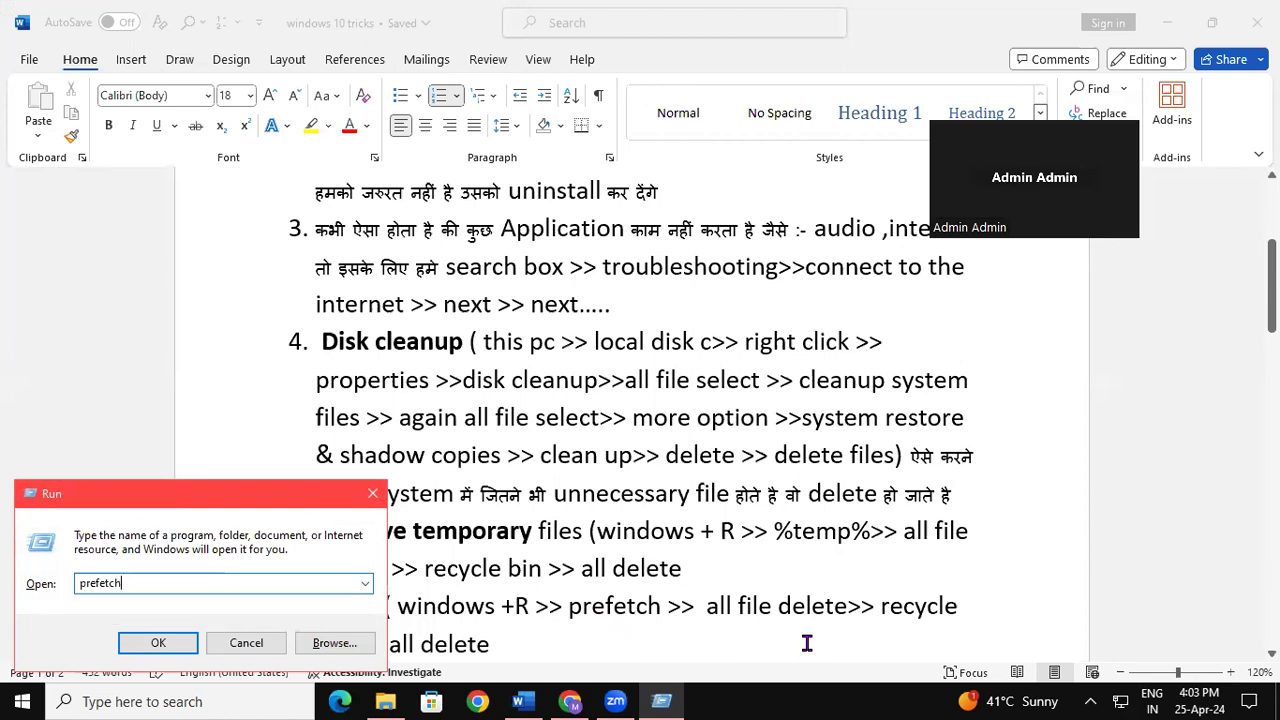
click(160, 643)
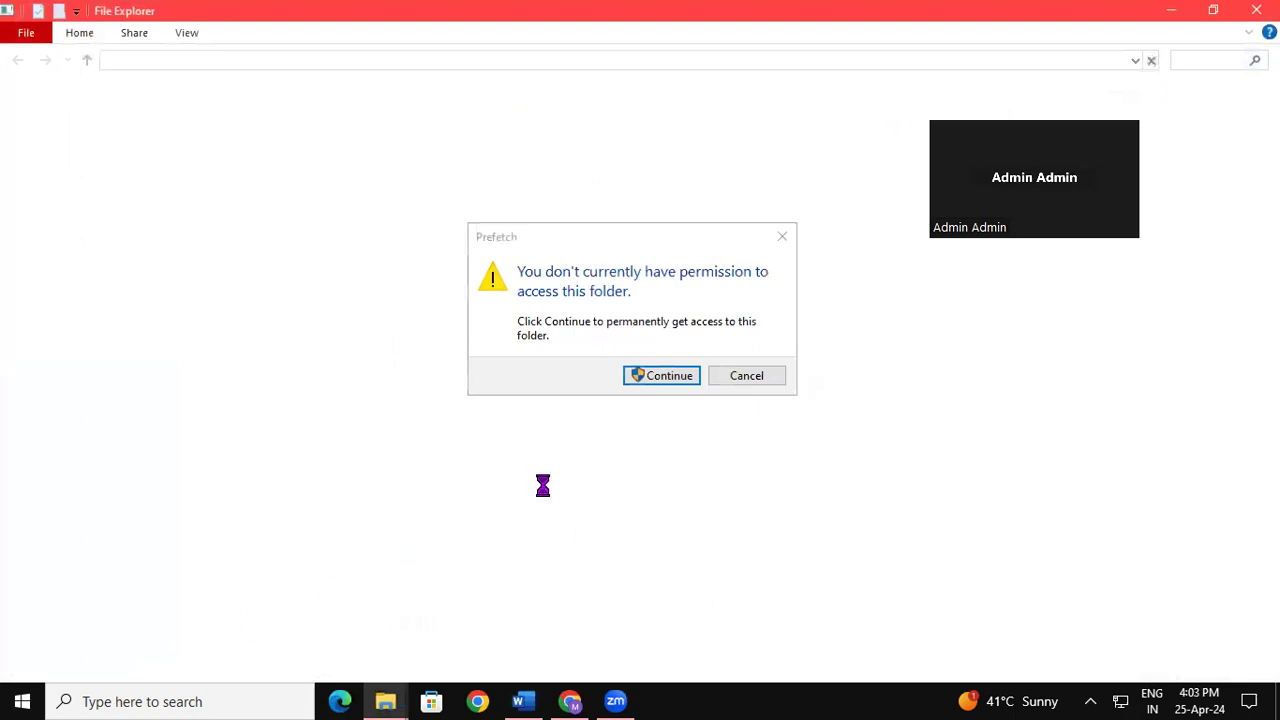
click(665, 377)
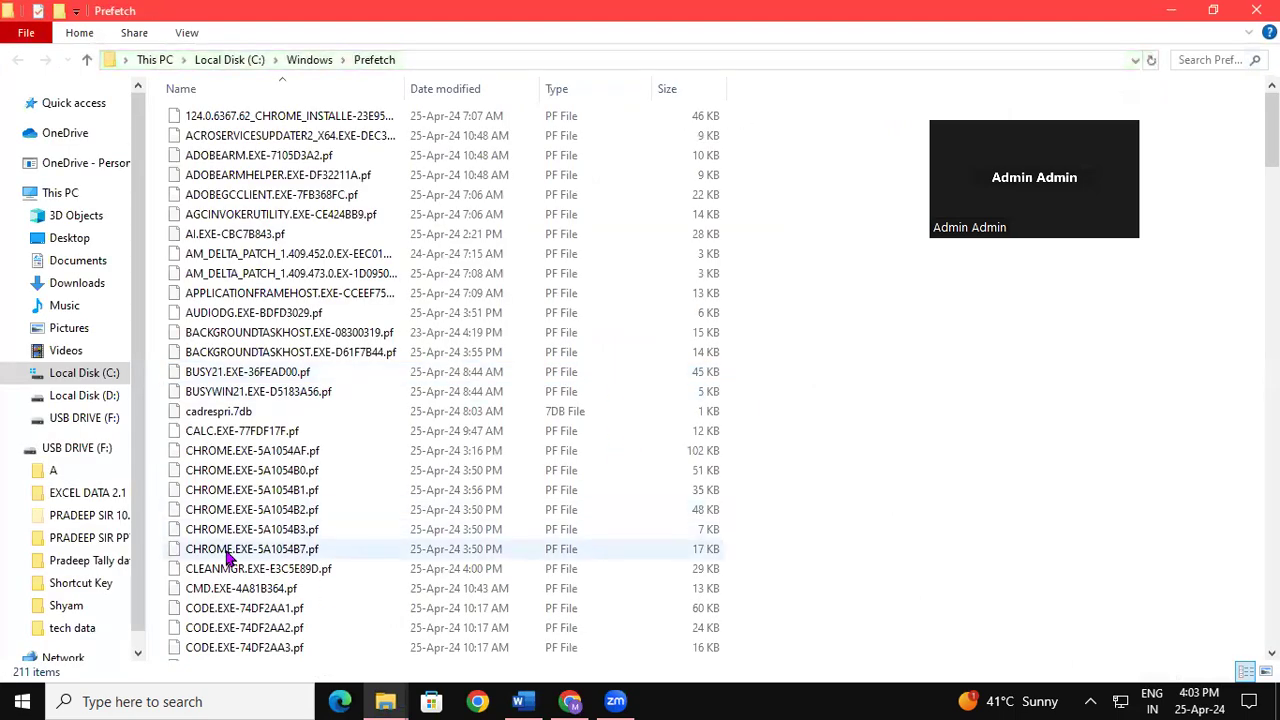
Permanently delete all files in the Prefetch folder, dismissing the deletion of the file that is in use.
key(ctrl+a)
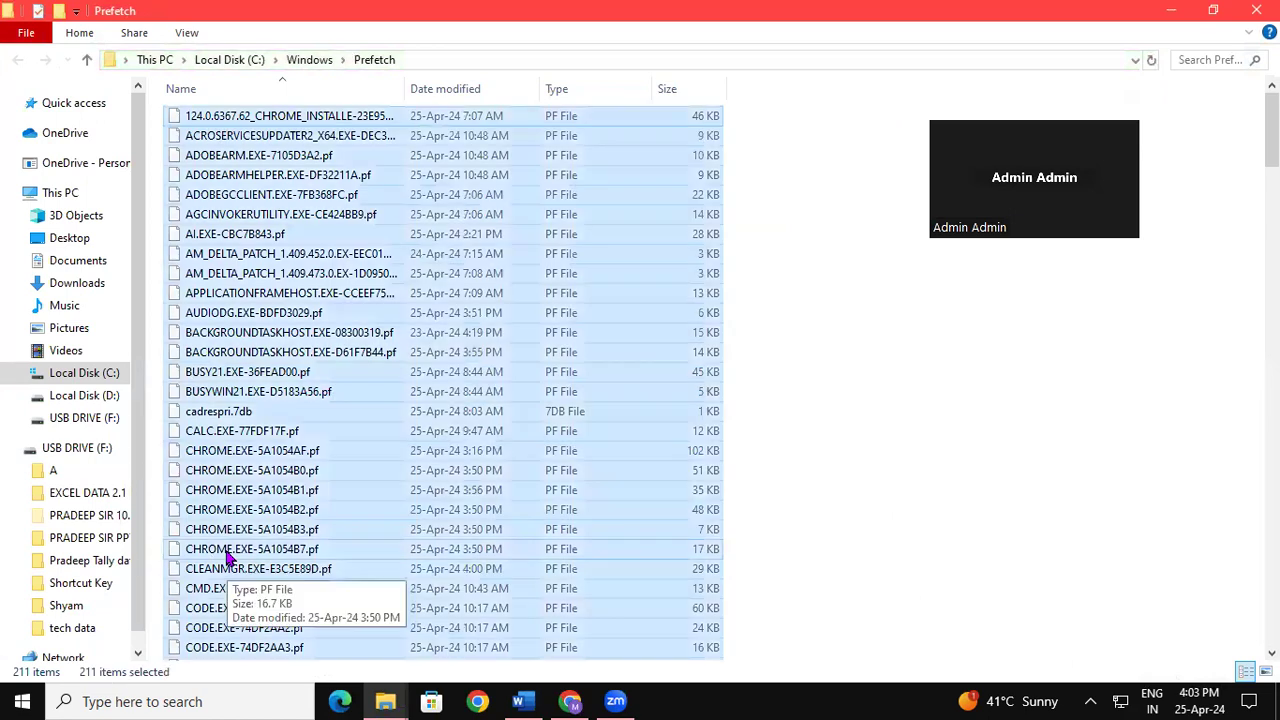
key(shift+Delete)
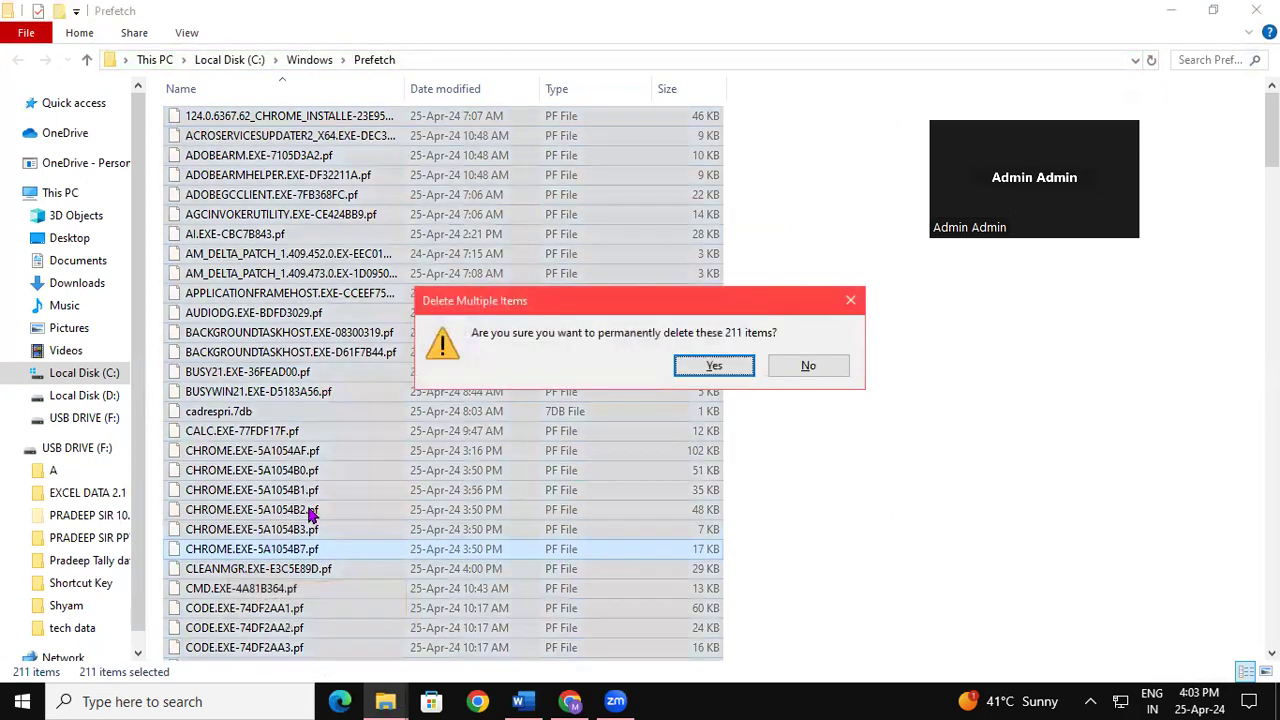
click(715, 367)
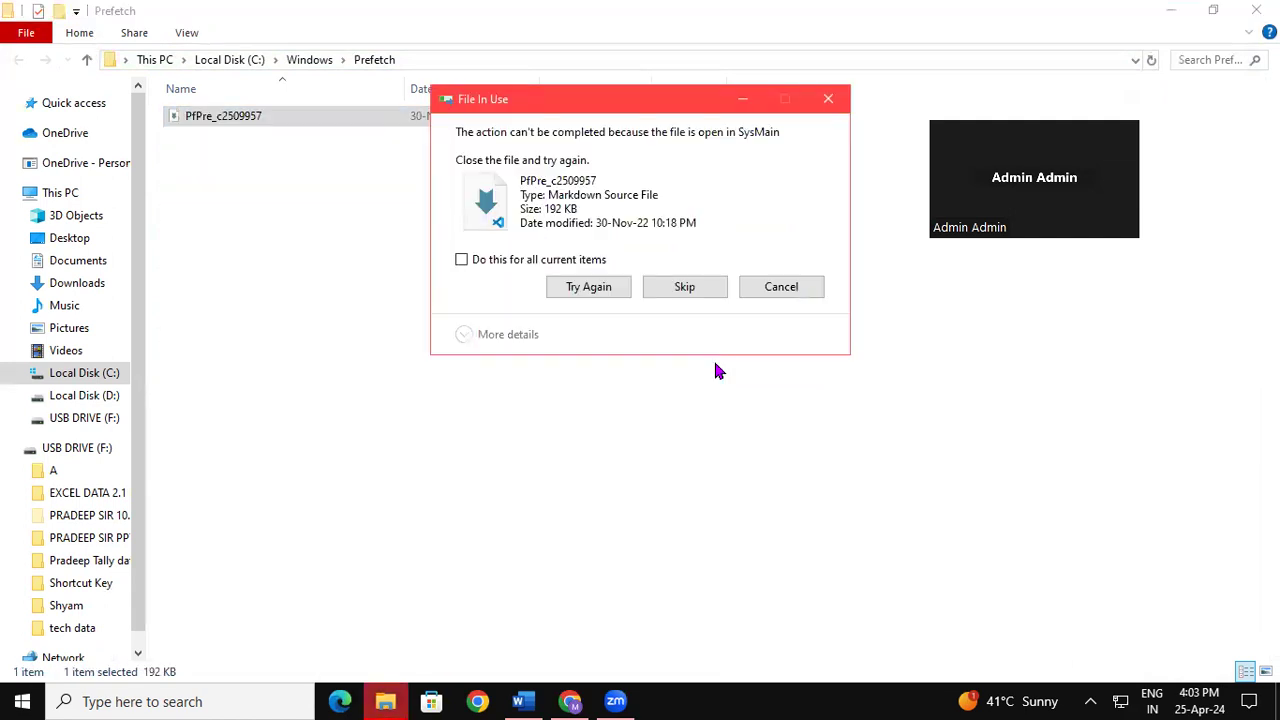
click(830, 98)
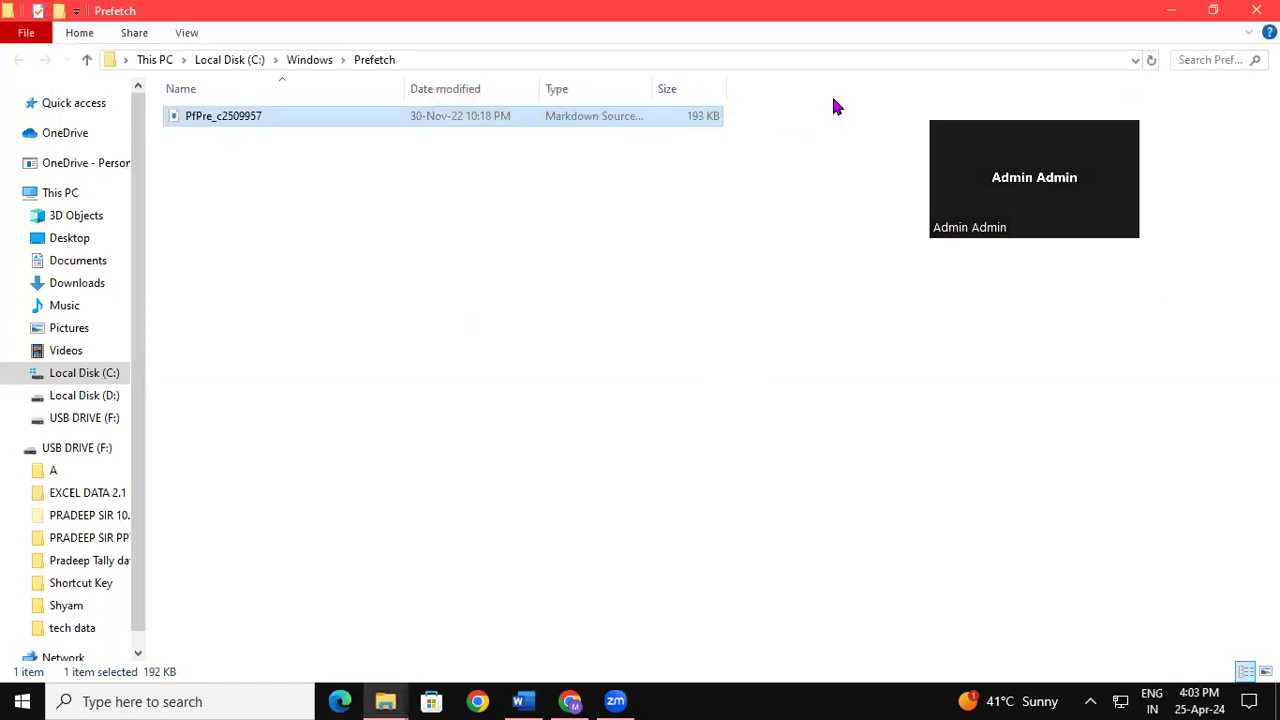